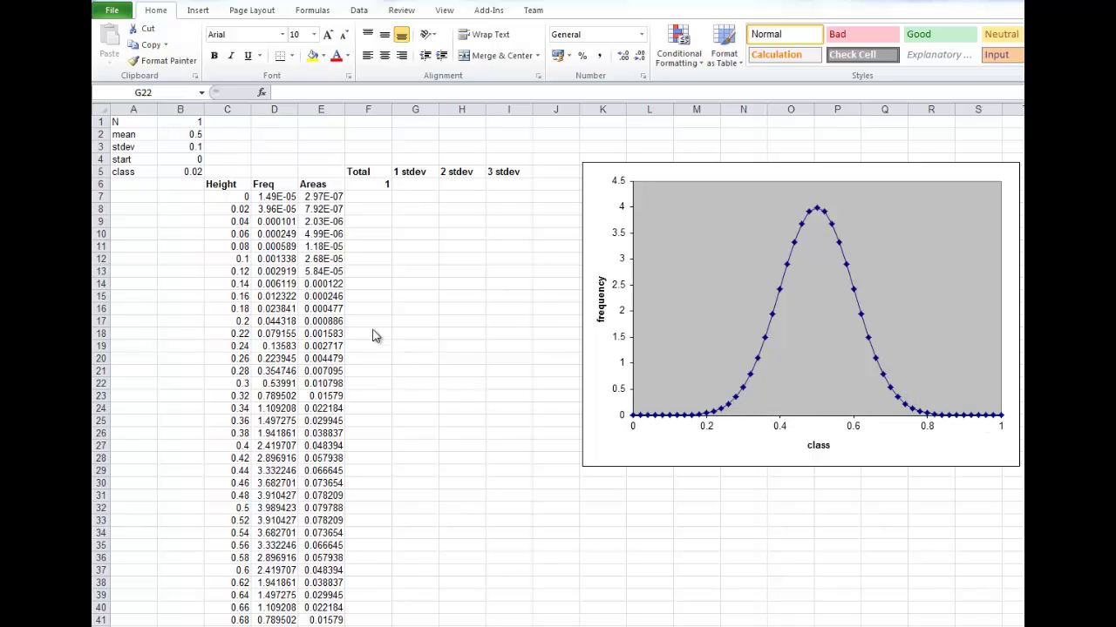
# Open D7's normal-density Freq formula so its N, mean and stdev references are outlined.
pyautogui.click(272, 197)
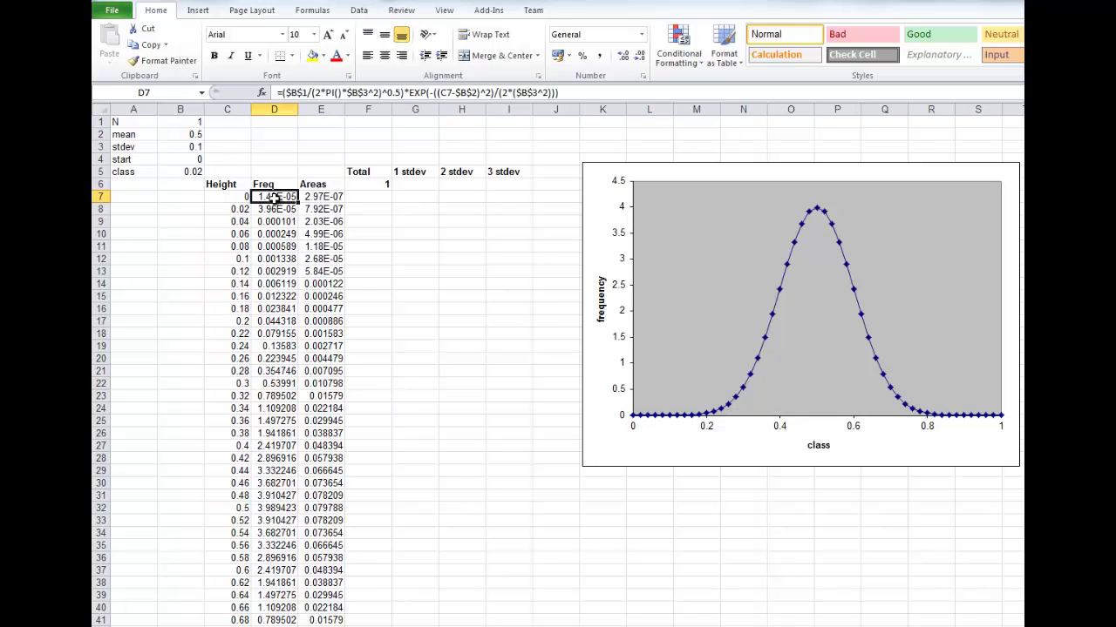
pyautogui.click(569, 92)
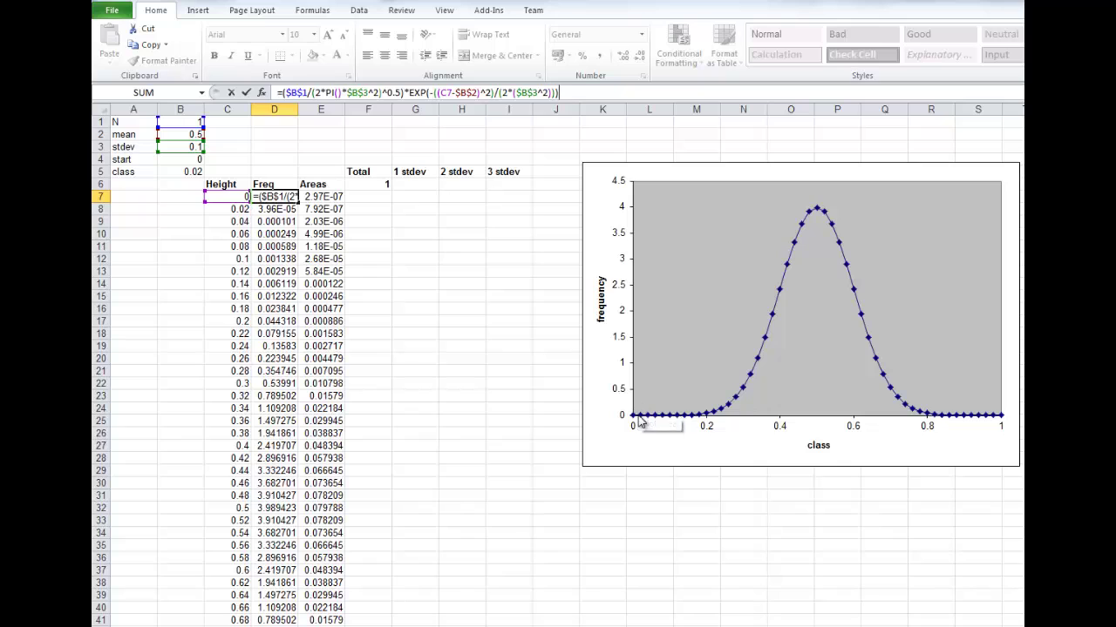
pyautogui.moveTo(639, 419)
pyautogui.moveTo(722, 415)
# Change the standard deviation in B3 to 0.2 and check the flattened bell curve.
pyautogui.click(394, 331)
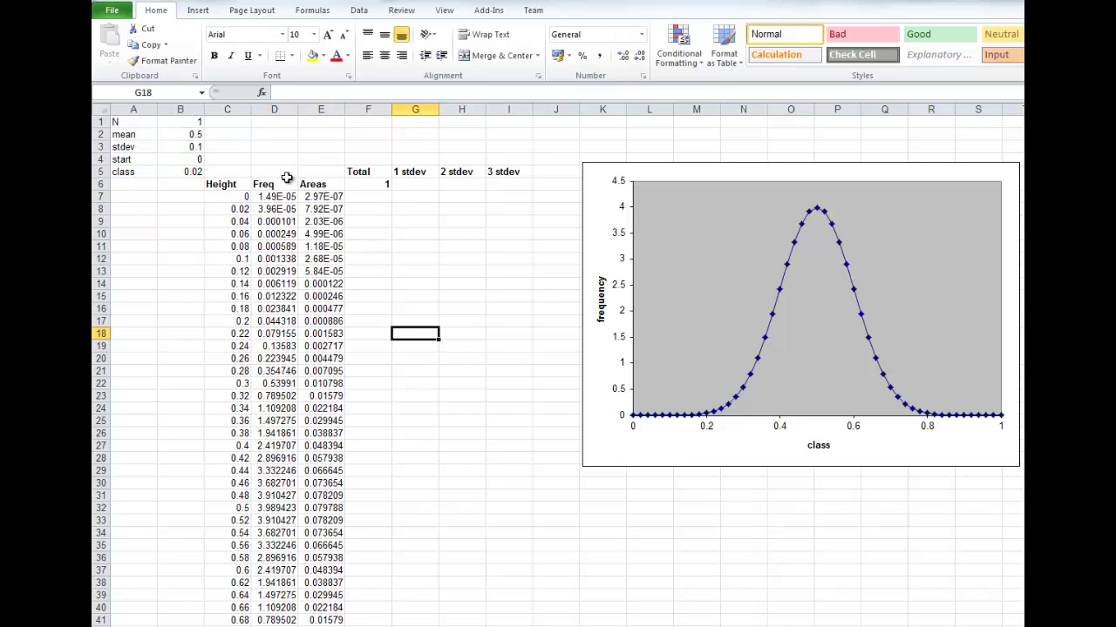
pyautogui.click(180, 147)
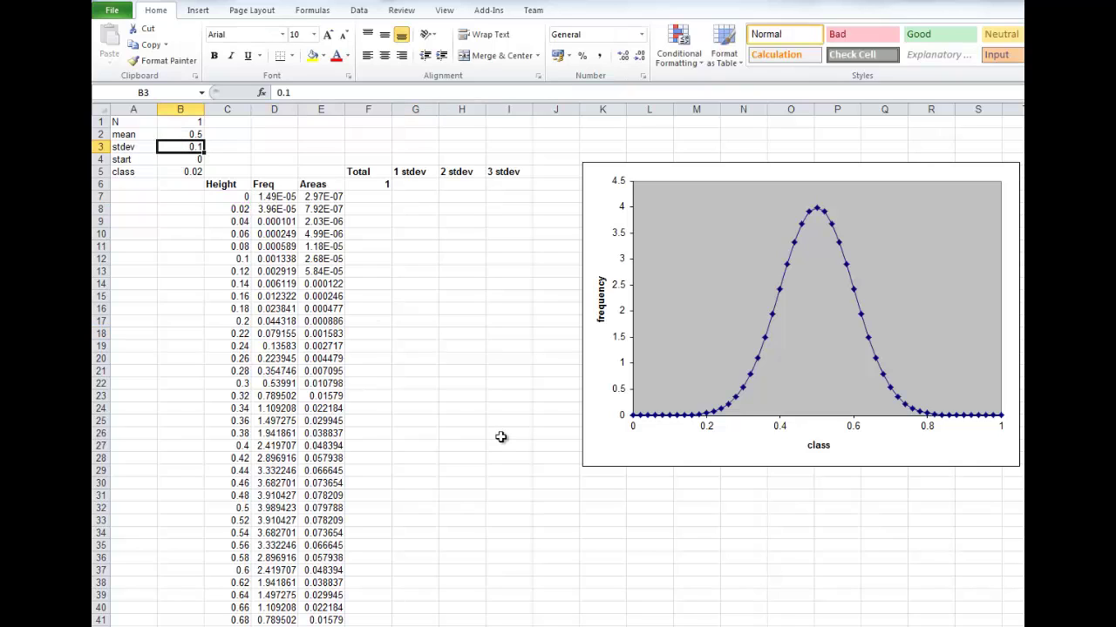
pyautogui.write('0')
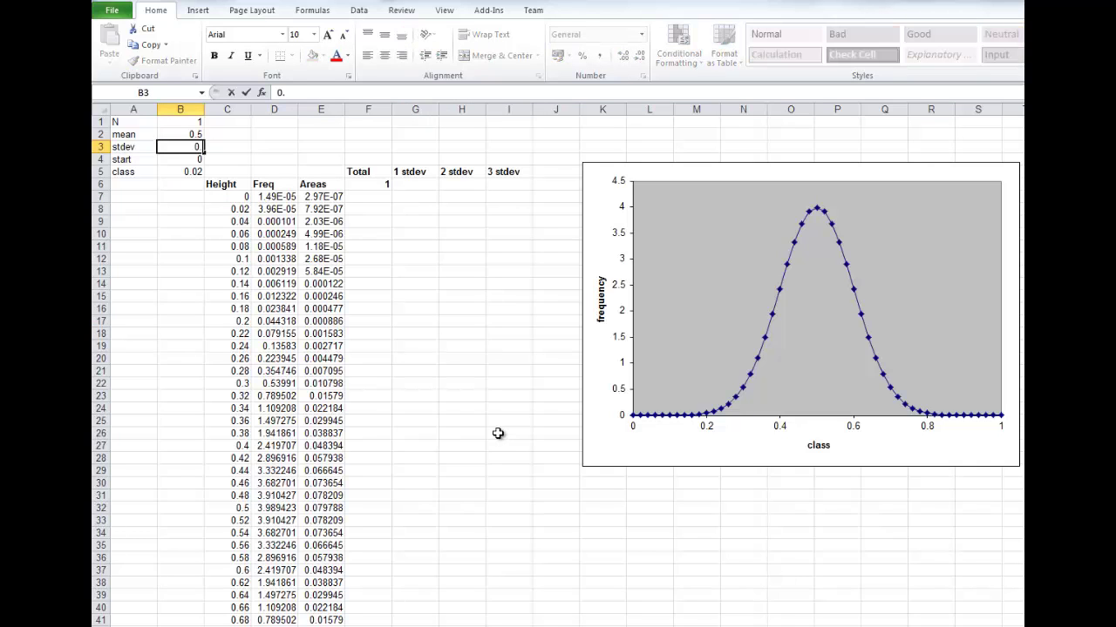
pyautogui.press('Return')
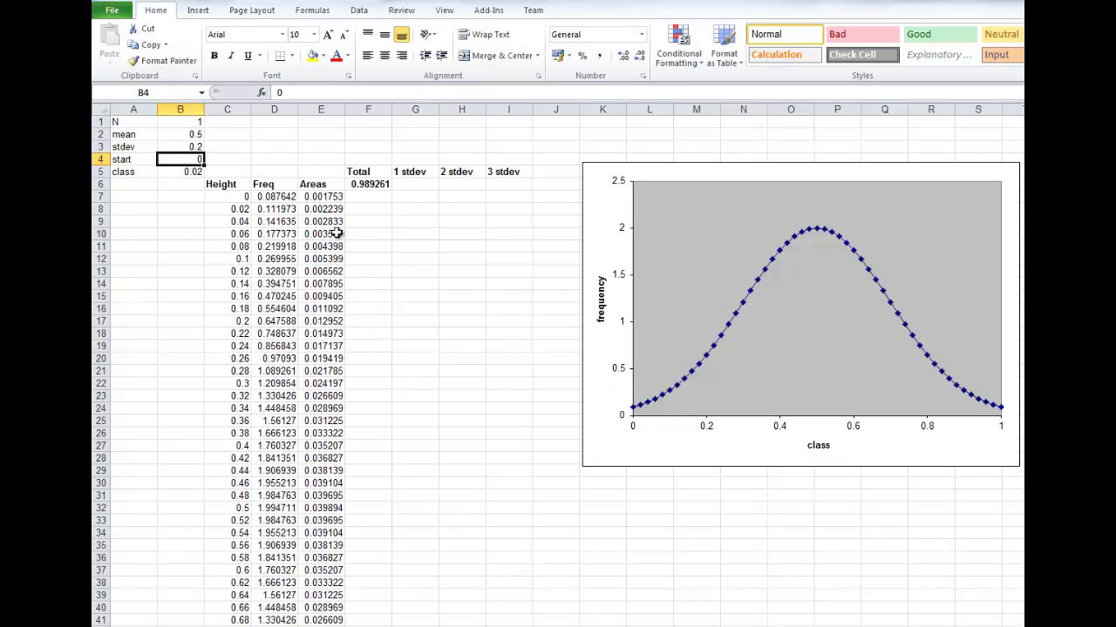
pyautogui.click(269, 198)
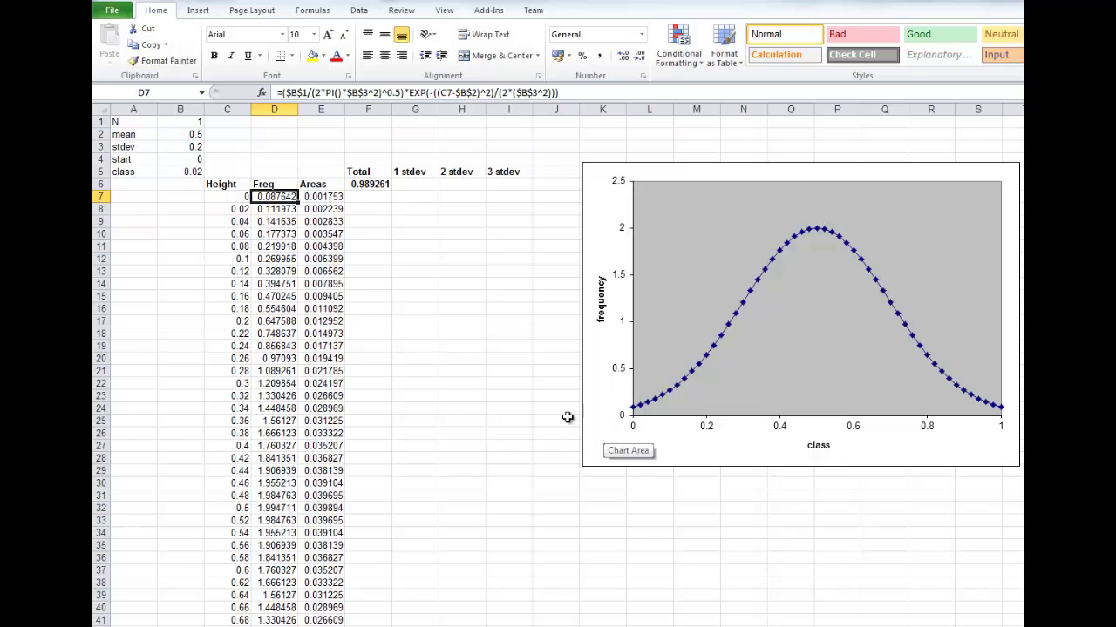
# Restore the standard deviation in B3 to 0.1.
pyautogui.click(189, 148)
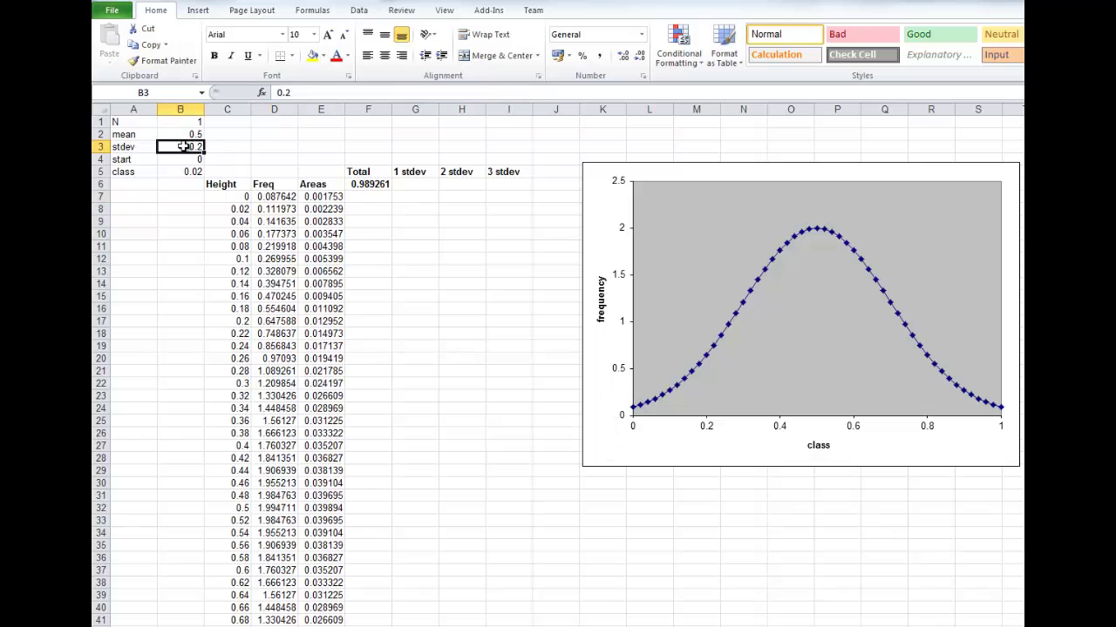
pyautogui.write('0.1')
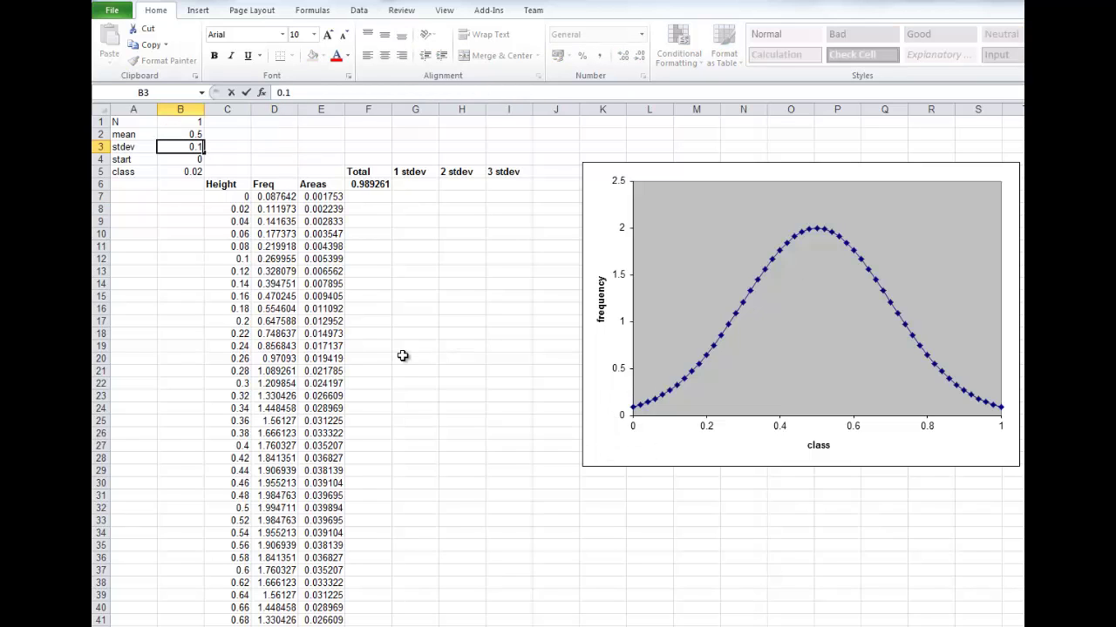
pyautogui.click(402, 354)
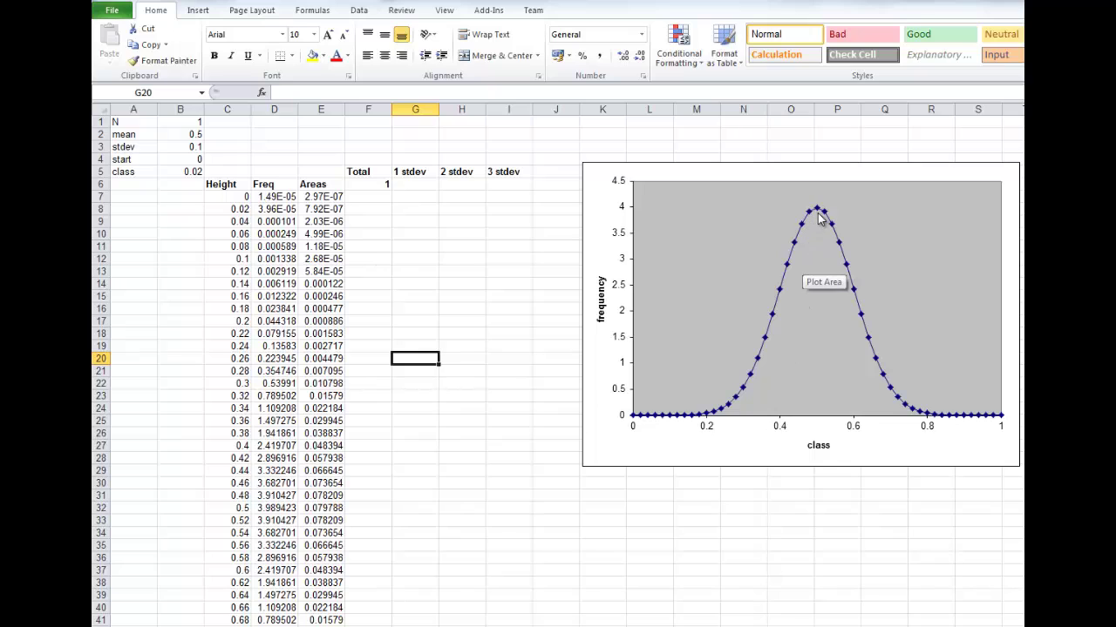
pyautogui.moveTo(819, 218)
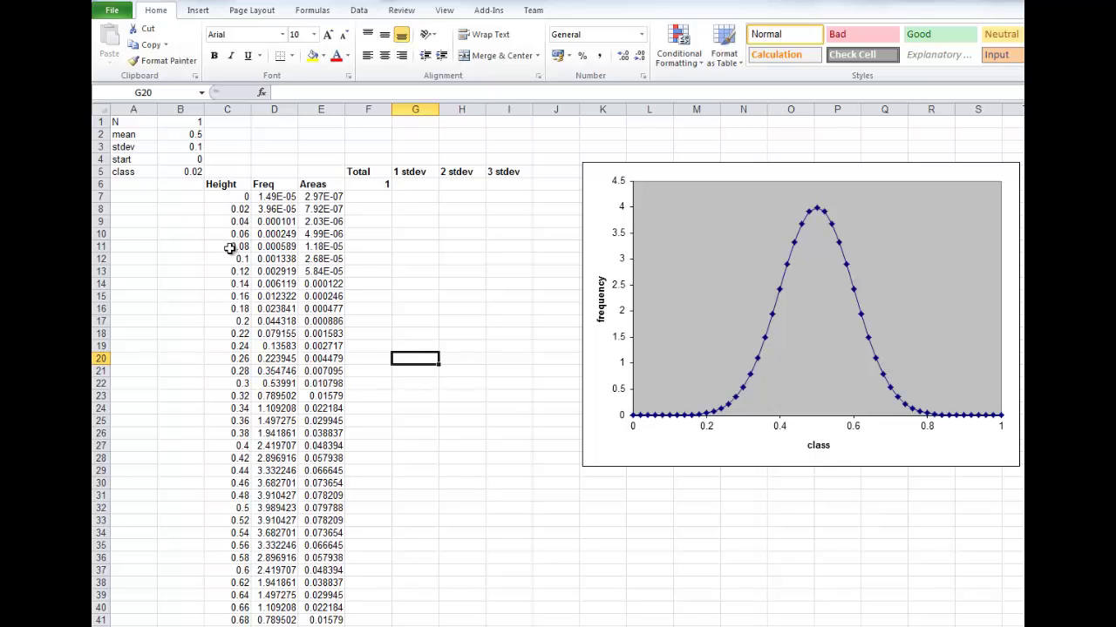
# Show the Height formulas =B4 in C7 and =C7+$B$5 in C8 with references outlined.
pyautogui.click(232, 198)
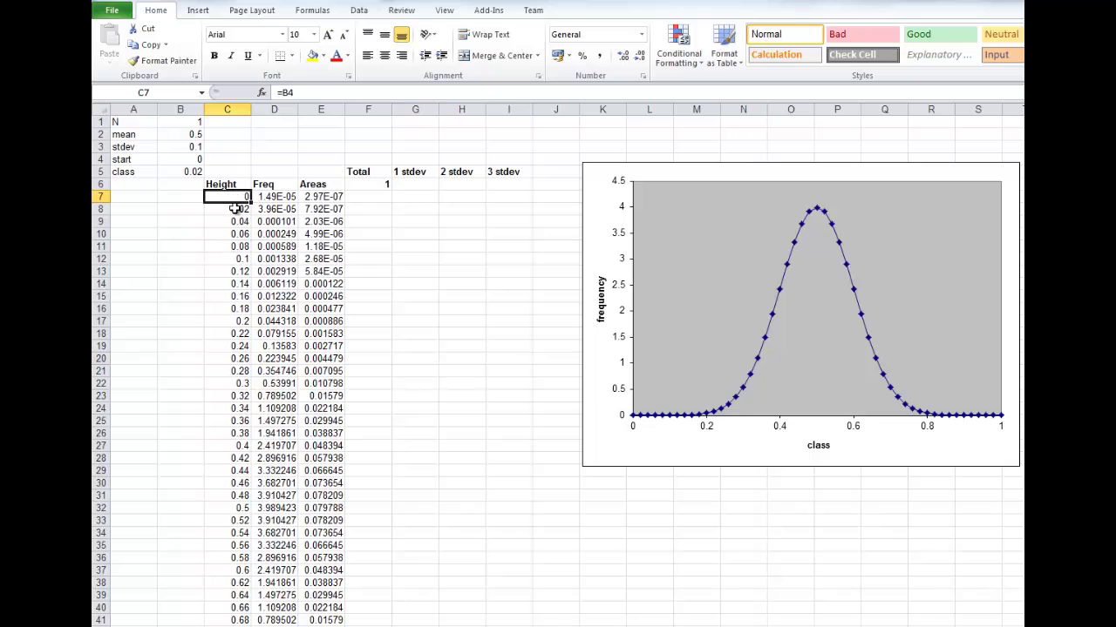
pyautogui.click(235, 210)
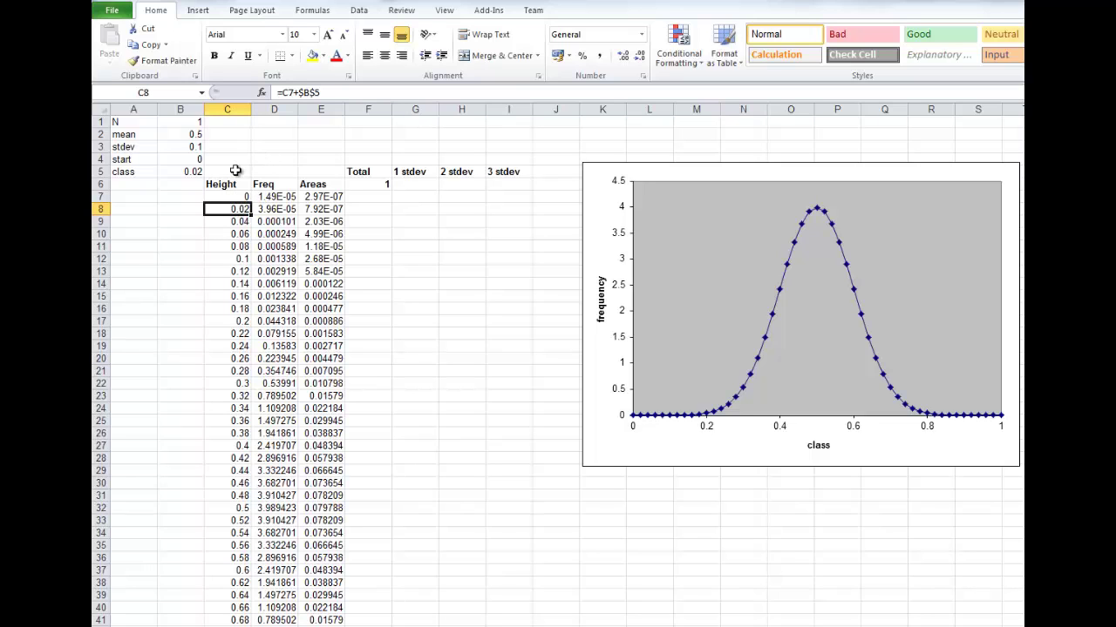
pyautogui.click(335, 94)
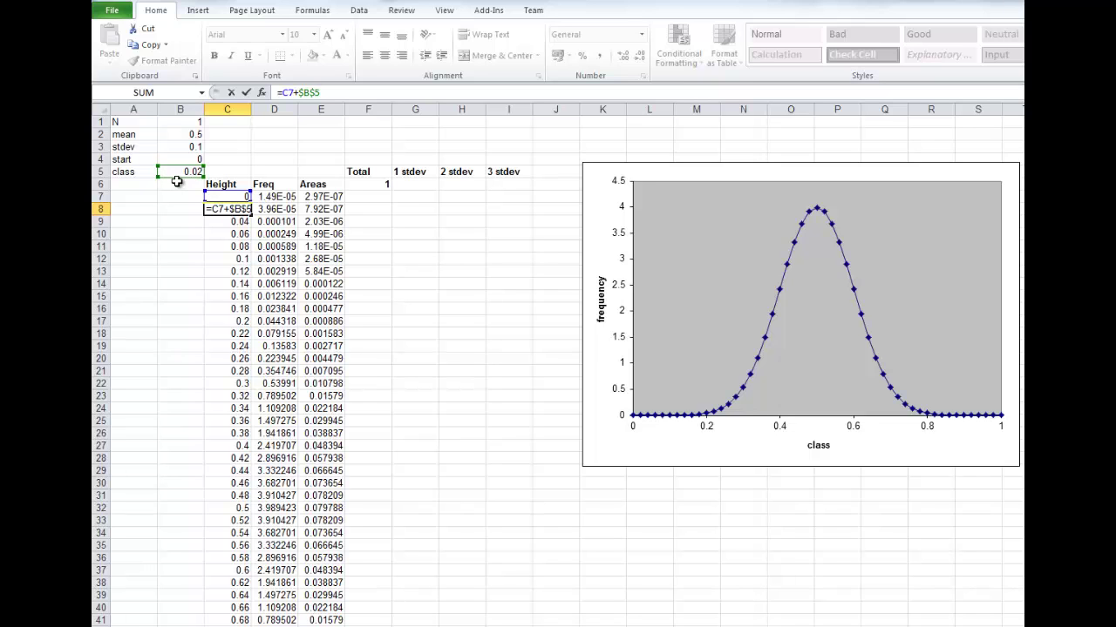
pyautogui.click(199, 214)
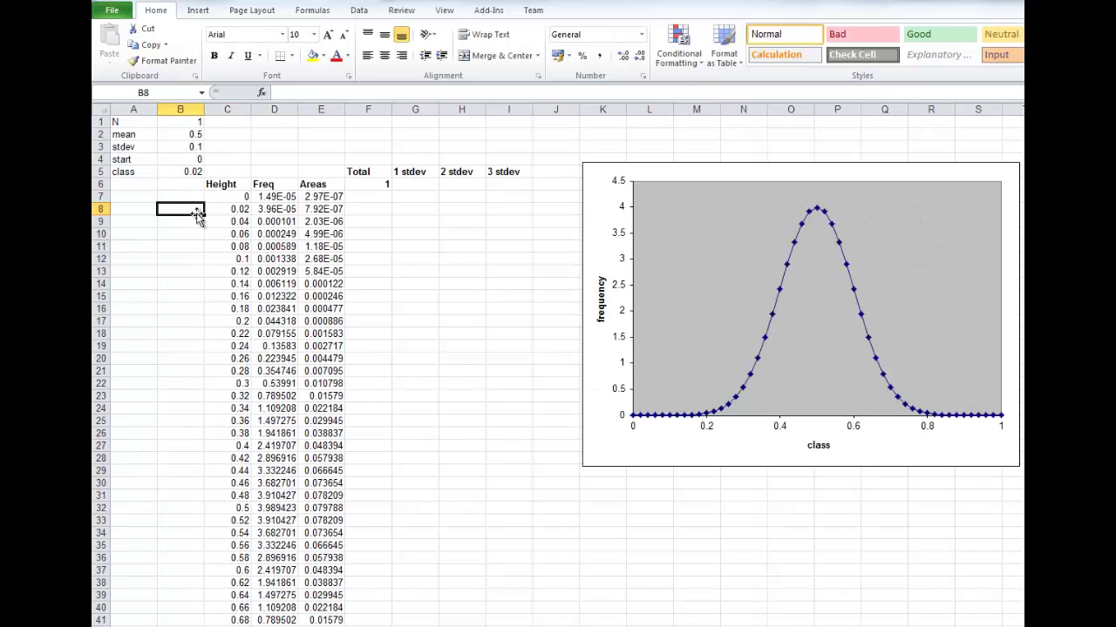
# Open D7's Freq formula to outline its N, mean 0.5 and stdev 0.1 references.
pyautogui.scroll(-4, 198, 216)
pyautogui.scroll(4, 199, 216)
pyautogui.click(287, 198)
pyautogui.click(581, 93)
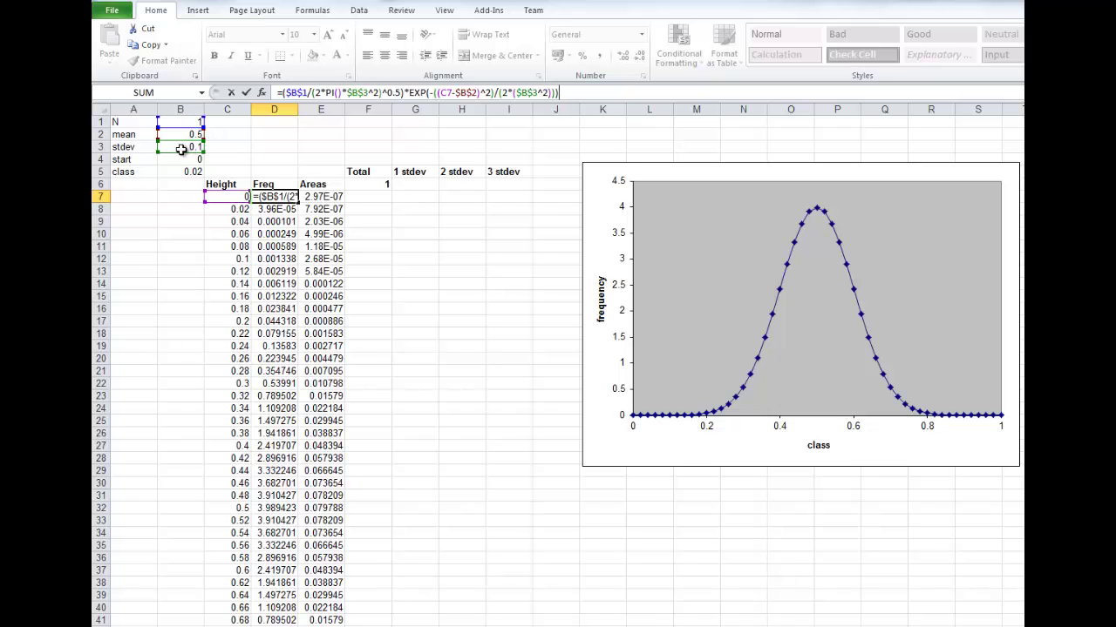
# Select the chart's data series to show it plots the Height and Freq columns.
pyautogui.click(389, 236)
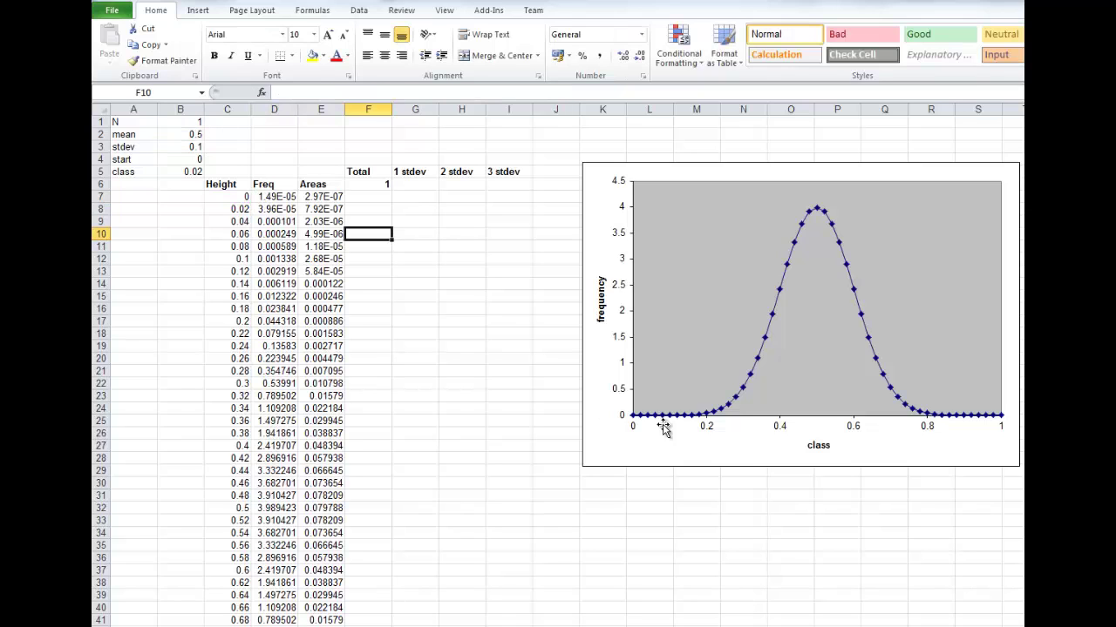
pyautogui.click(723, 415)
pyautogui.click(722, 415)
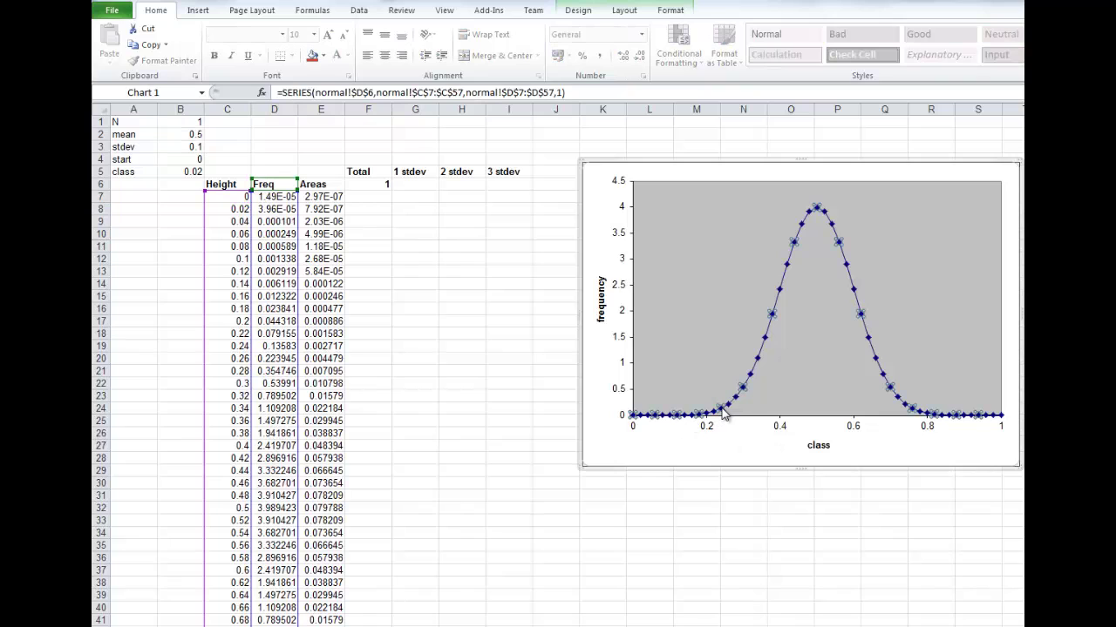
pyautogui.click(331, 186)
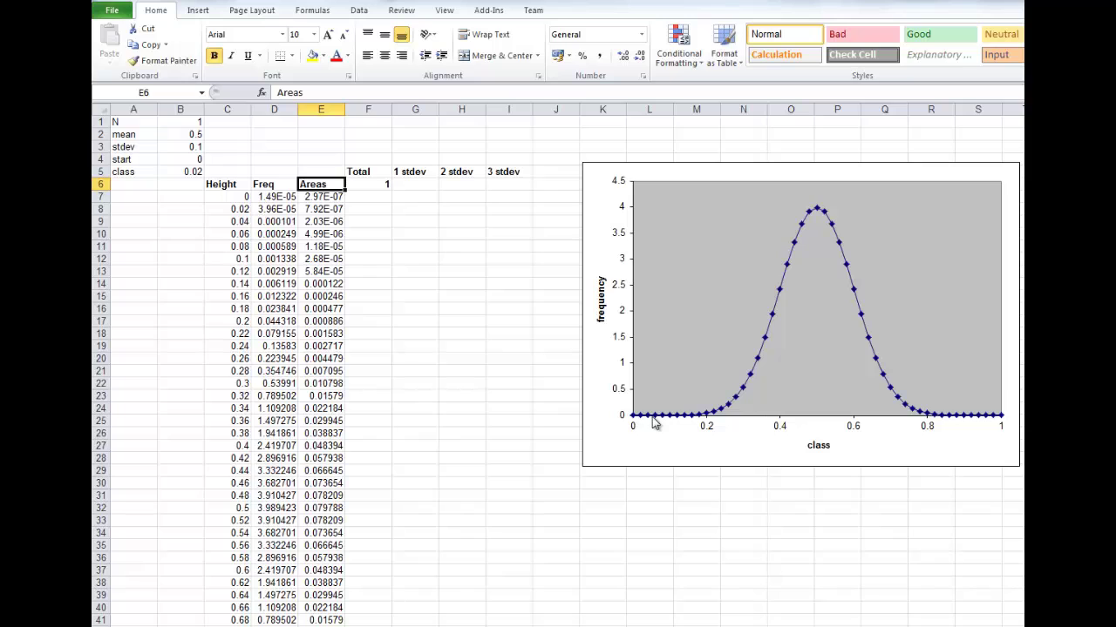
pyautogui.moveTo(729, 412)
# Enter =$B$5*D8 in E8 so the area is class width times Freq.
pyautogui.click(273, 209)
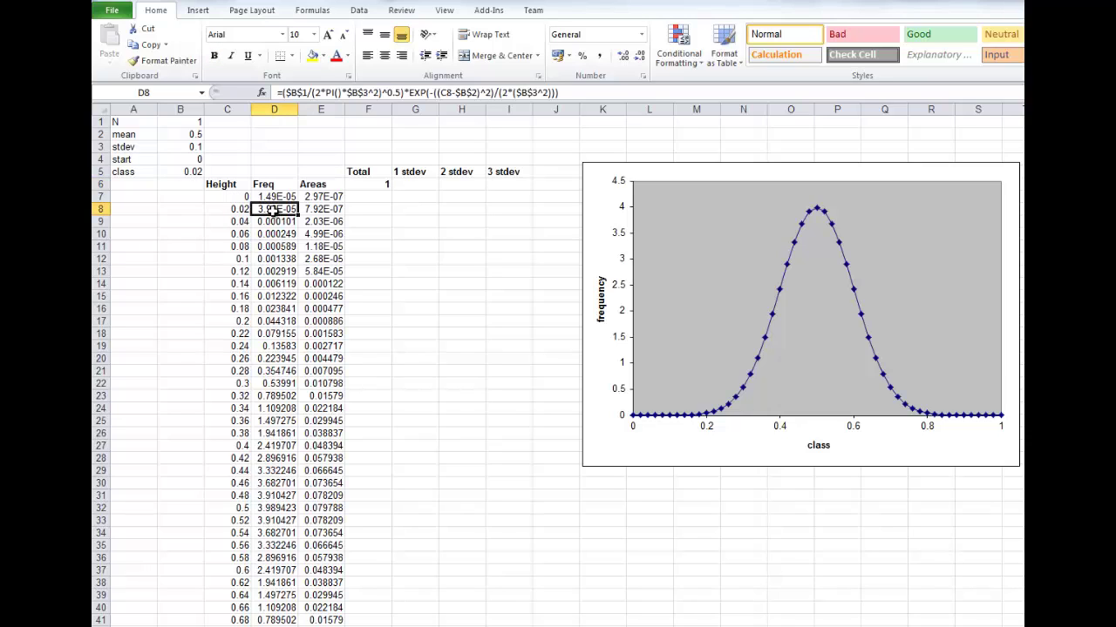
pyautogui.click(319, 210)
pyautogui.write('=$B$5*D8')
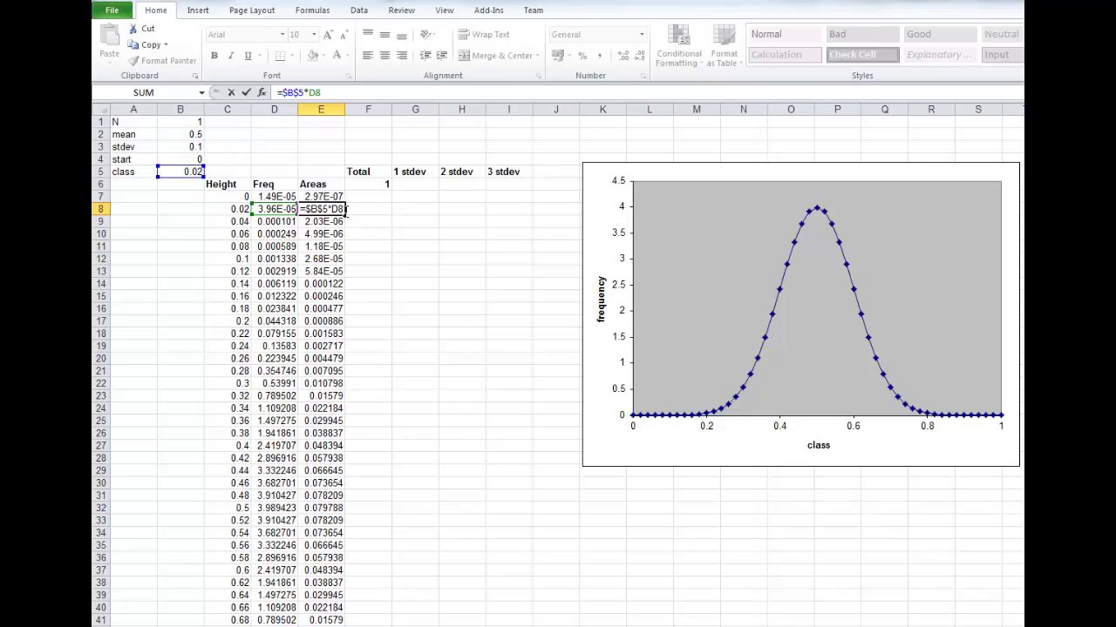
pyautogui.click(361, 218)
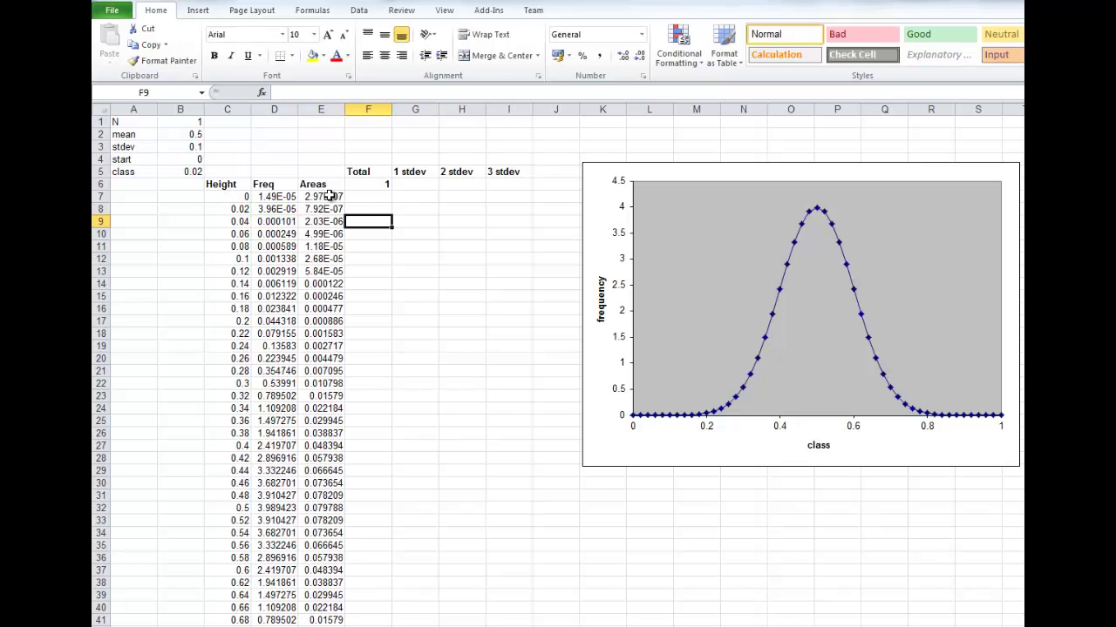
# Show the Total formula =SUM(E7:E57)/$B$1 in F6.
pyautogui.click(326, 197)
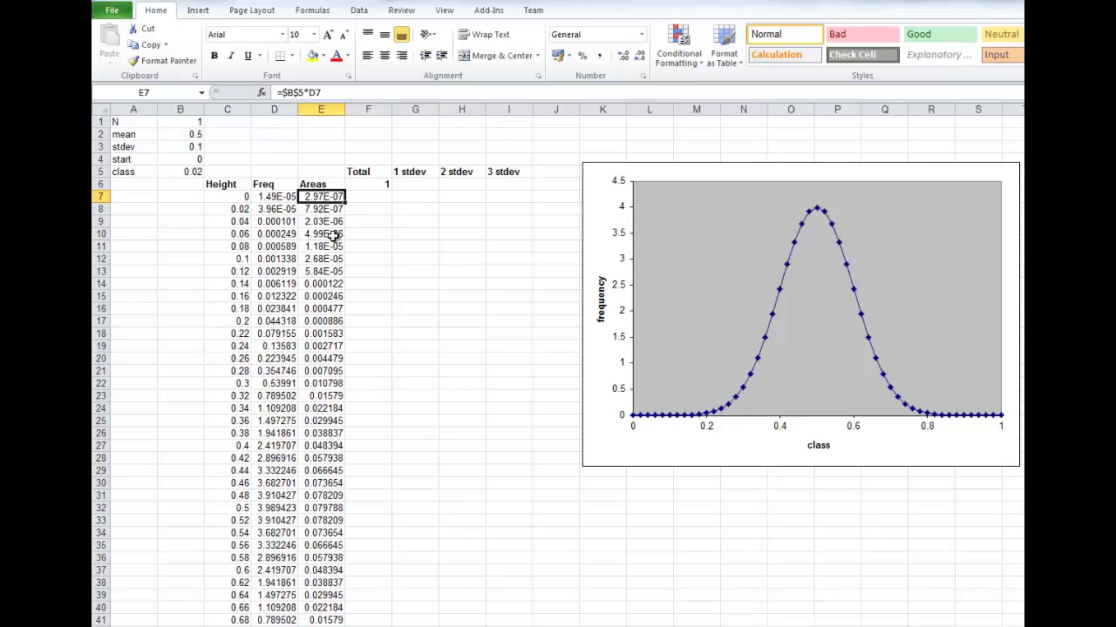
pyautogui.click(369, 184)
pyautogui.press('F2')
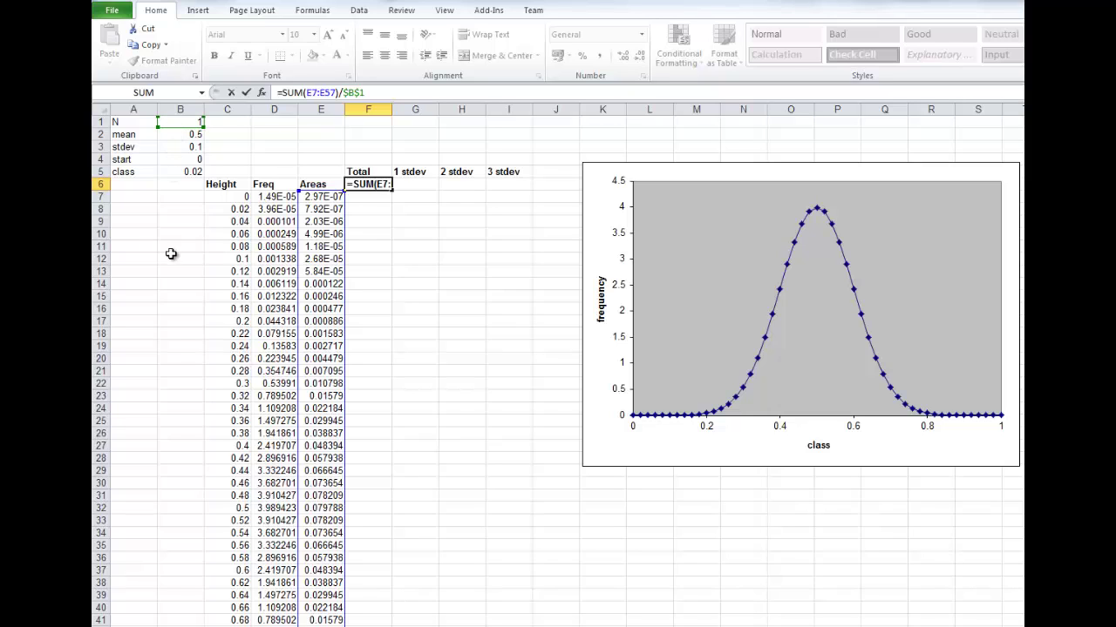
# Confirm the Total of 1 in F6 beside the 1 stdev, 2 stdev and 3 stdev headings.
pyautogui.click(358, 231)
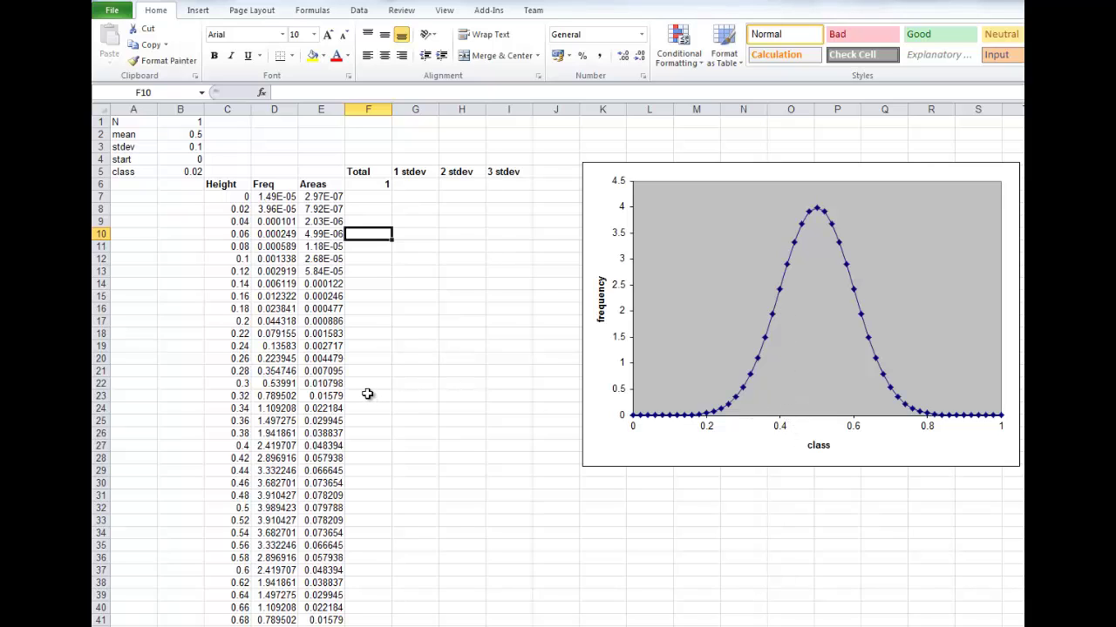
pyautogui.click(368, 520)
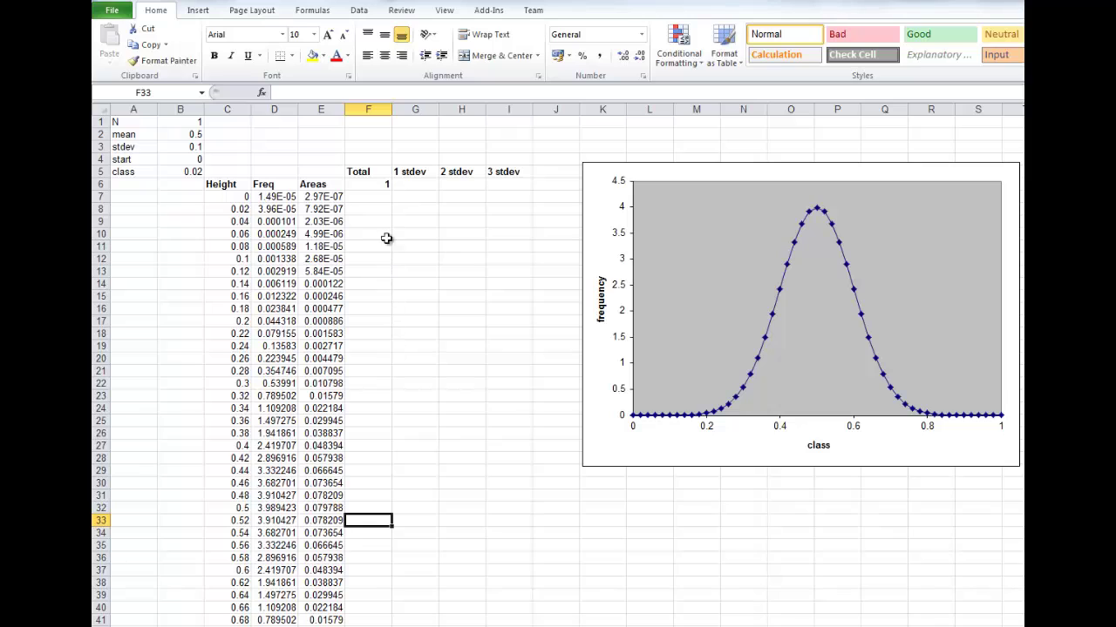
pyautogui.click(368, 186)
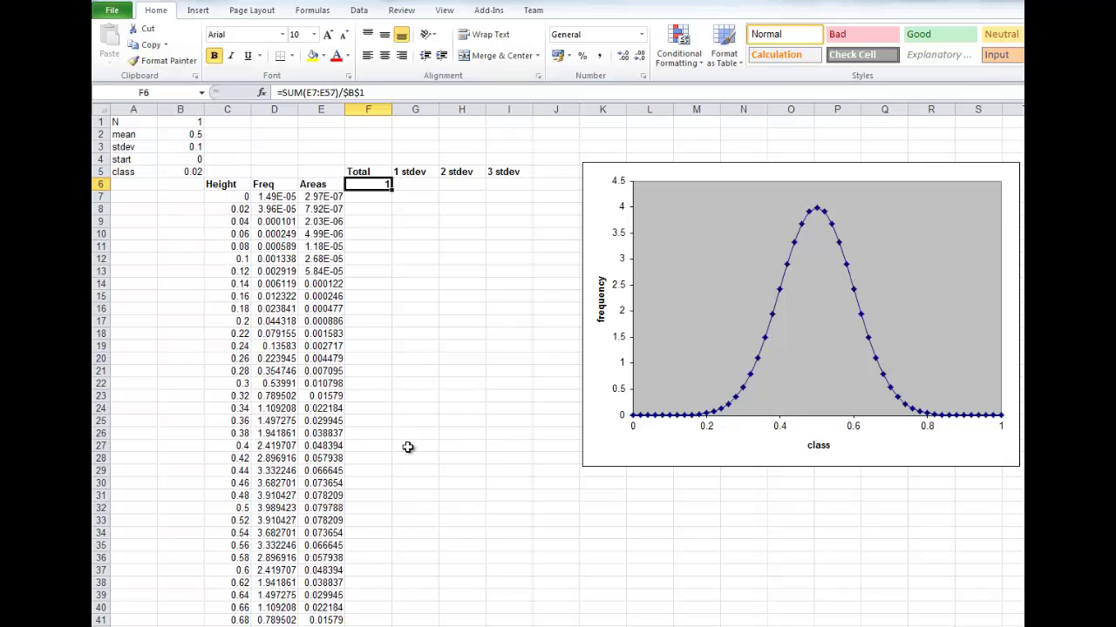
pyautogui.moveTo(407, 447); pyautogui.dragTo(396, 570)
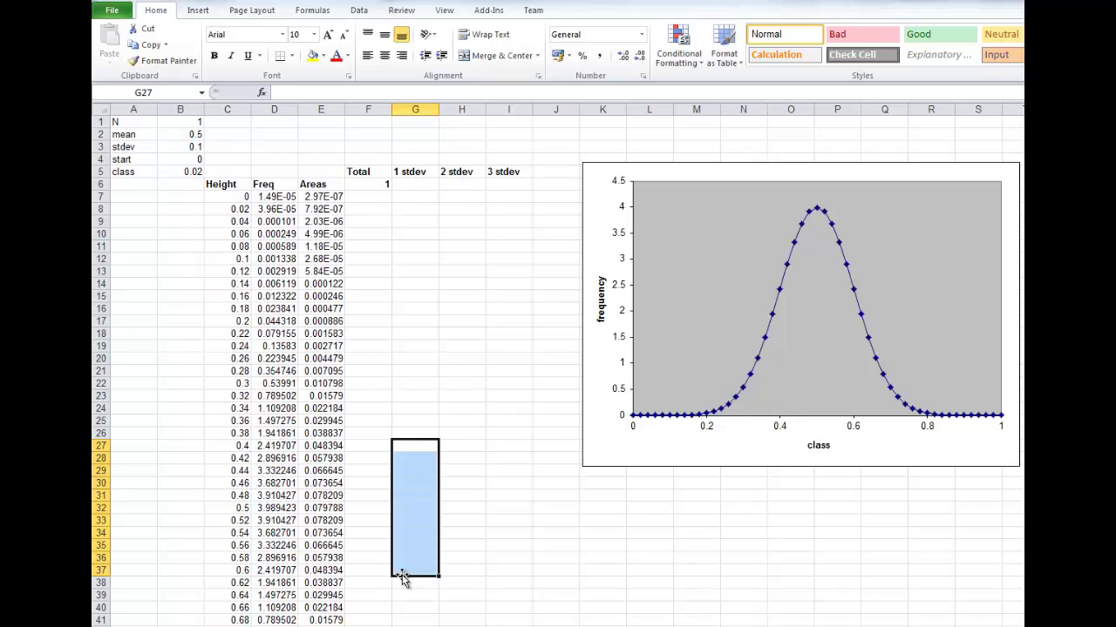
pyautogui.click(406, 445)
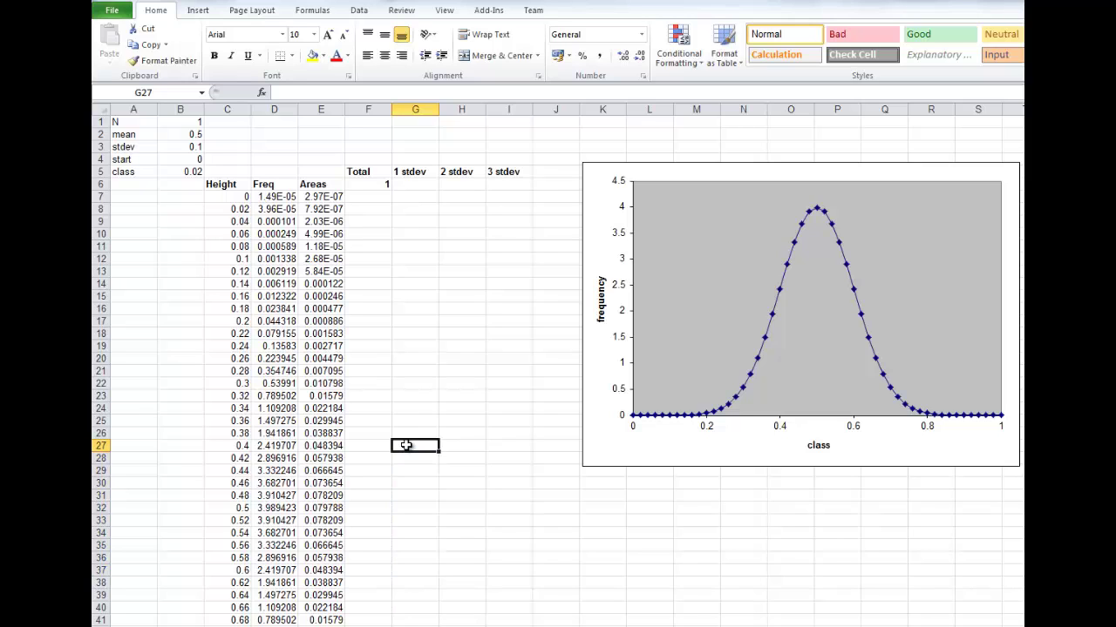
# Link G27 to =E27 and fill it down to G37 for heights 0.4 to 0.6.
pyautogui.write('=')
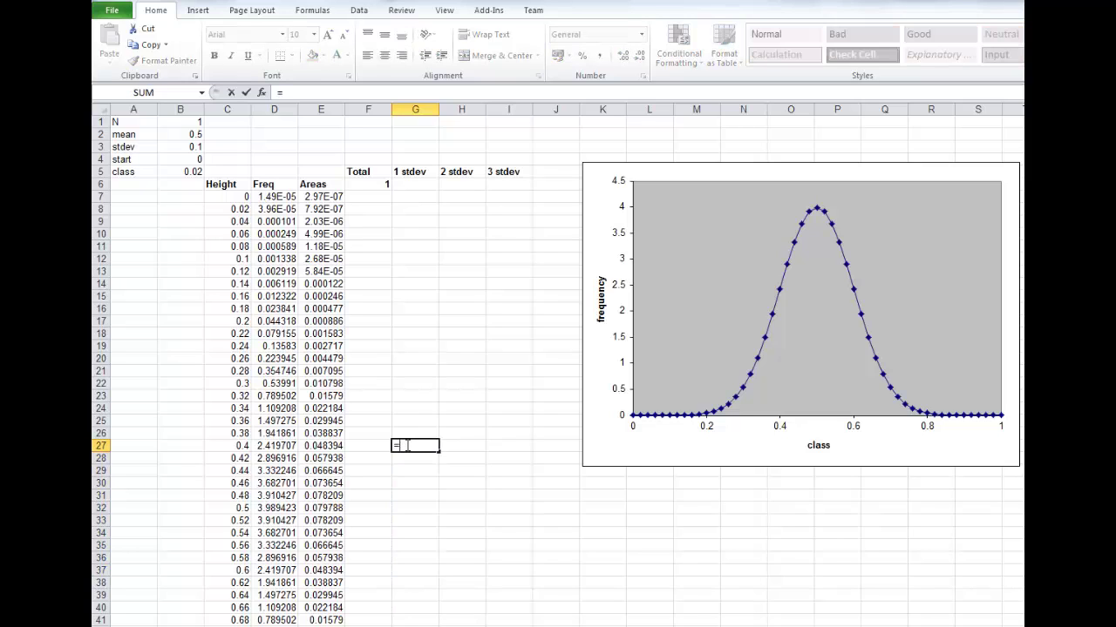
pyautogui.click(322, 445)
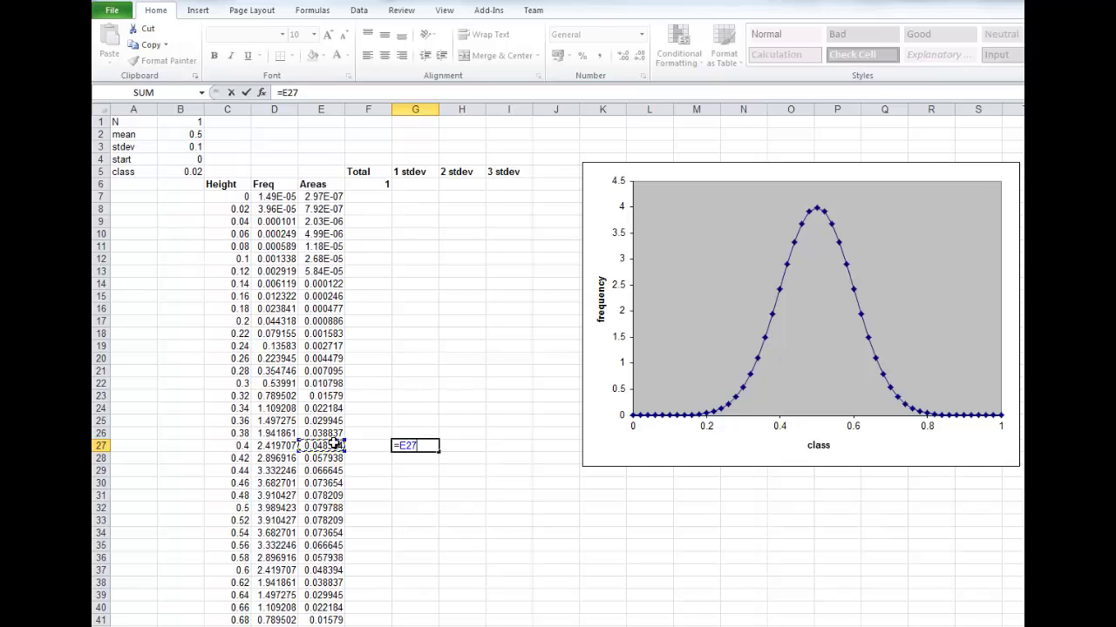
pyautogui.press('Return')
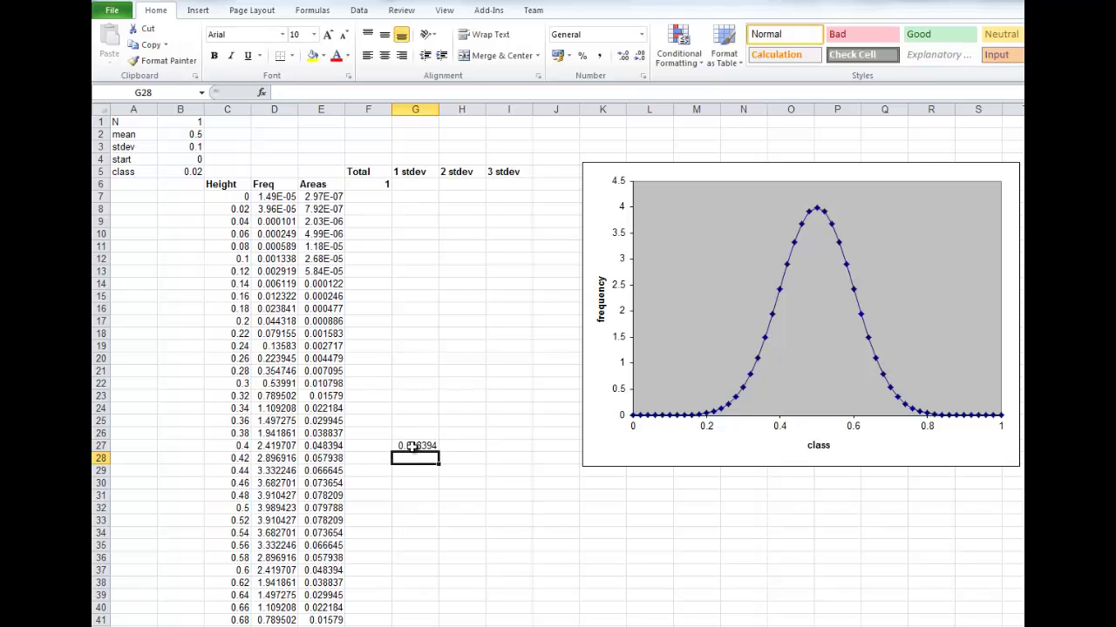
pyautogui.click(410, 446)
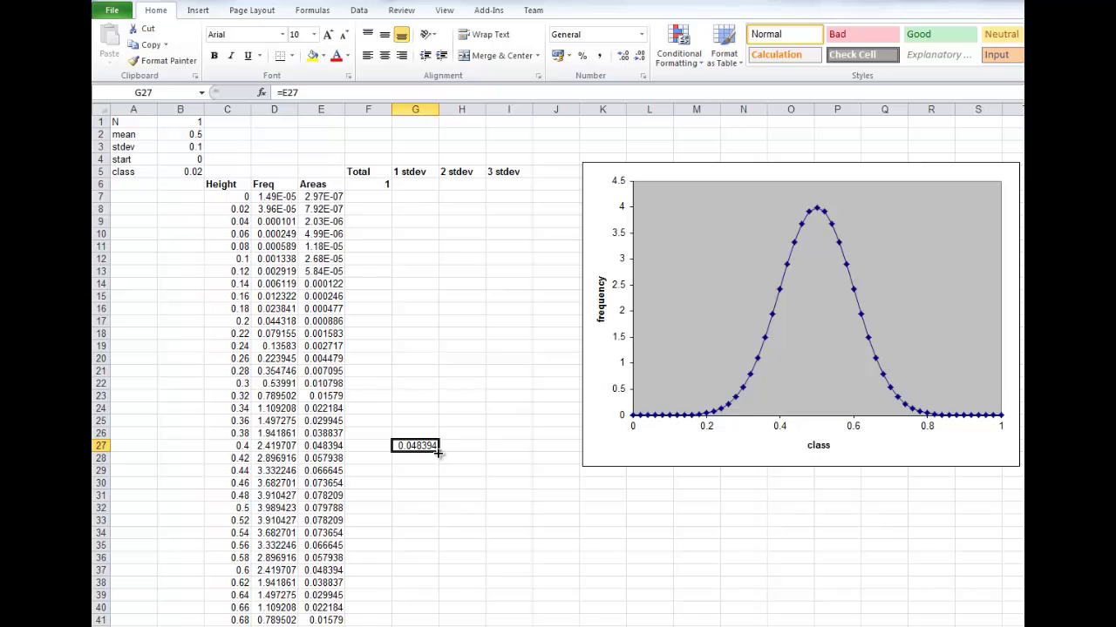
pyautogui.moveTo(439, 451); pyautogui.dragTo(438, 572)
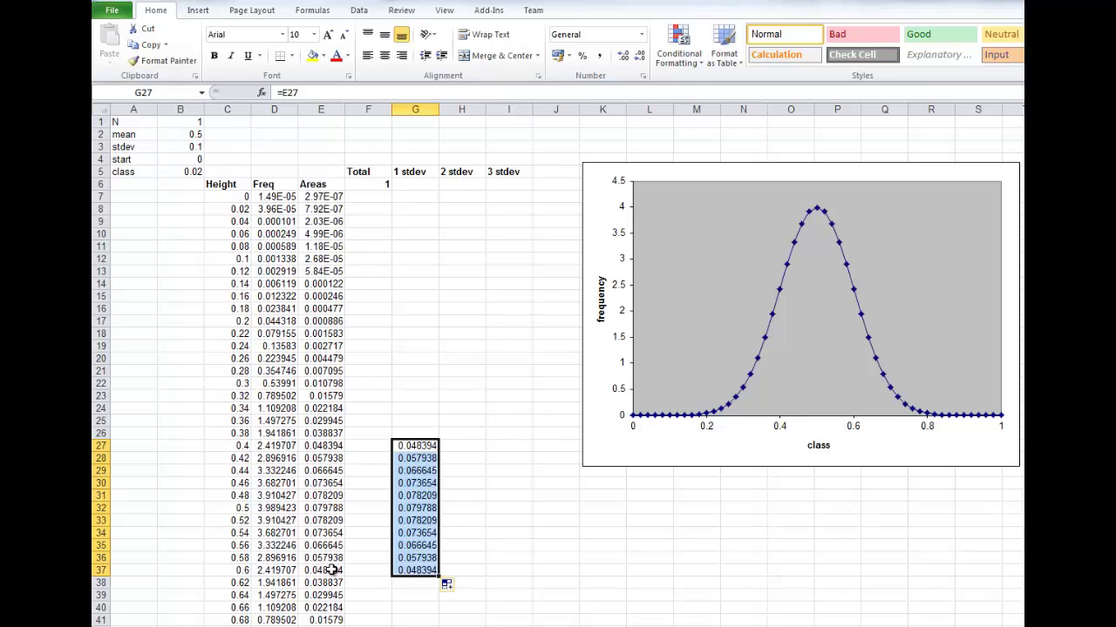
# Enter =SUM(G27:G37) in G6, giving 0.729468.
pyautogui.click(411, 183)
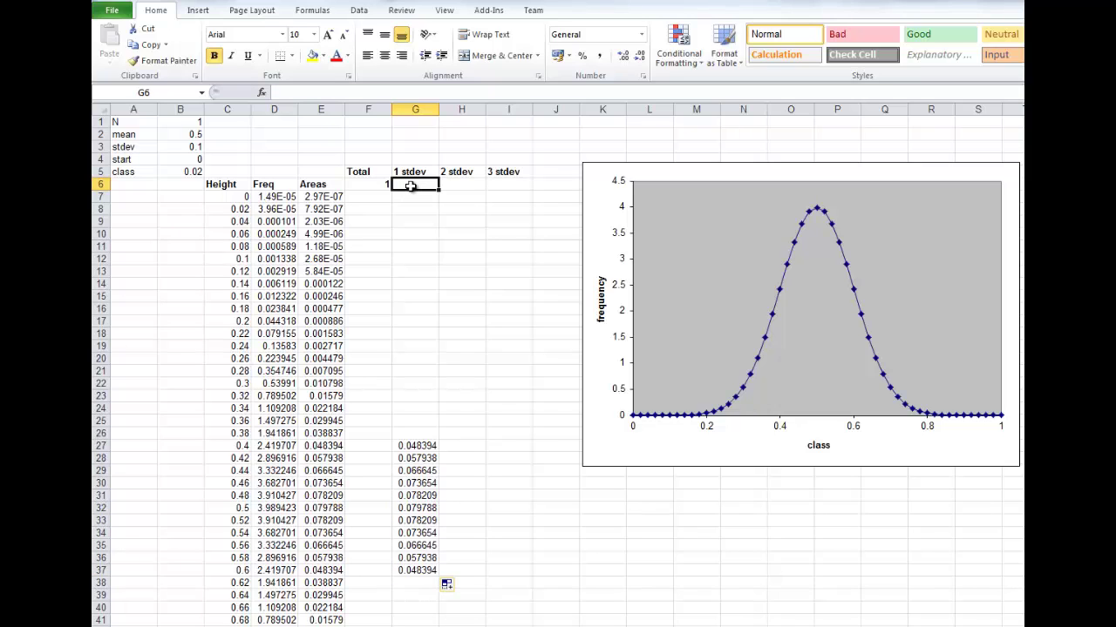
pyautogui.write('=')
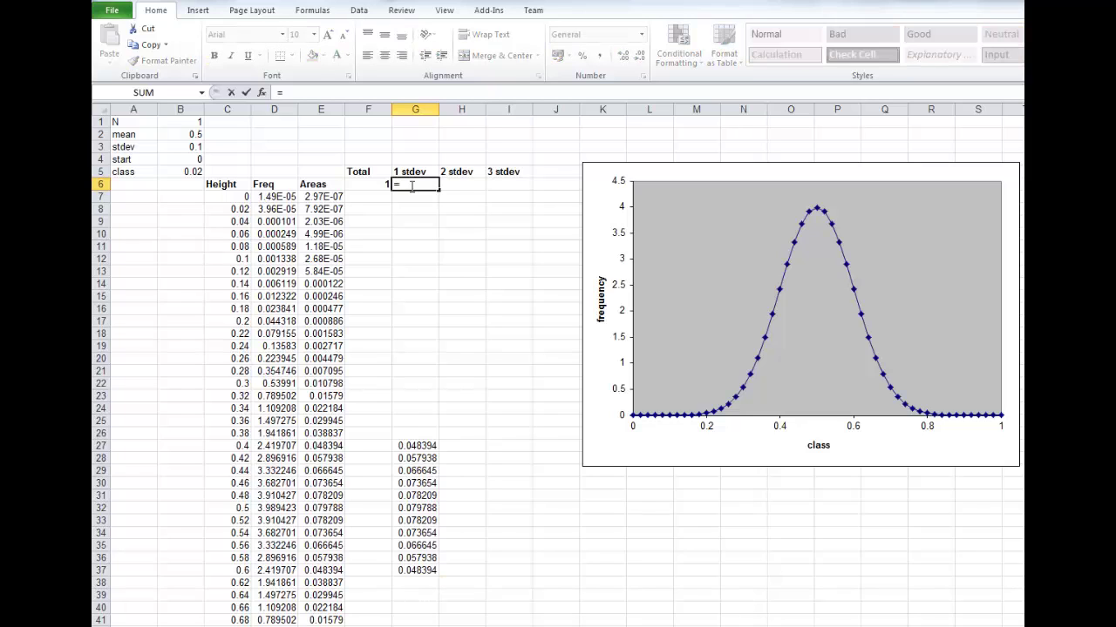
pyautogui.write('sum(')
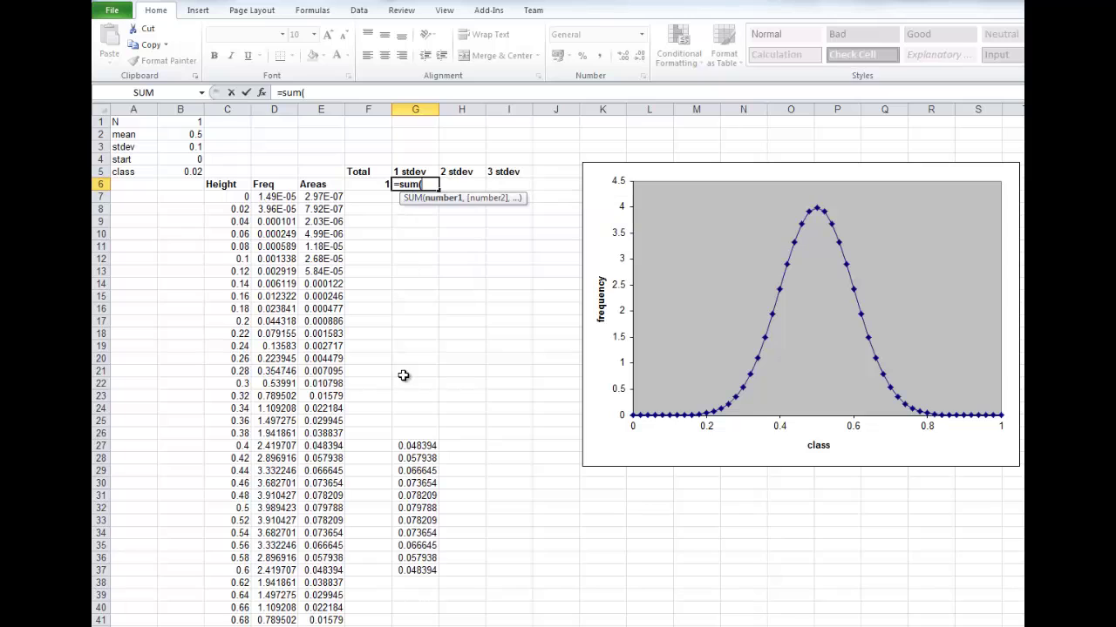
pyautogui.moveTo(426, 447); pyautogui.dragTo(425, 568)
pyautogui.write(')')
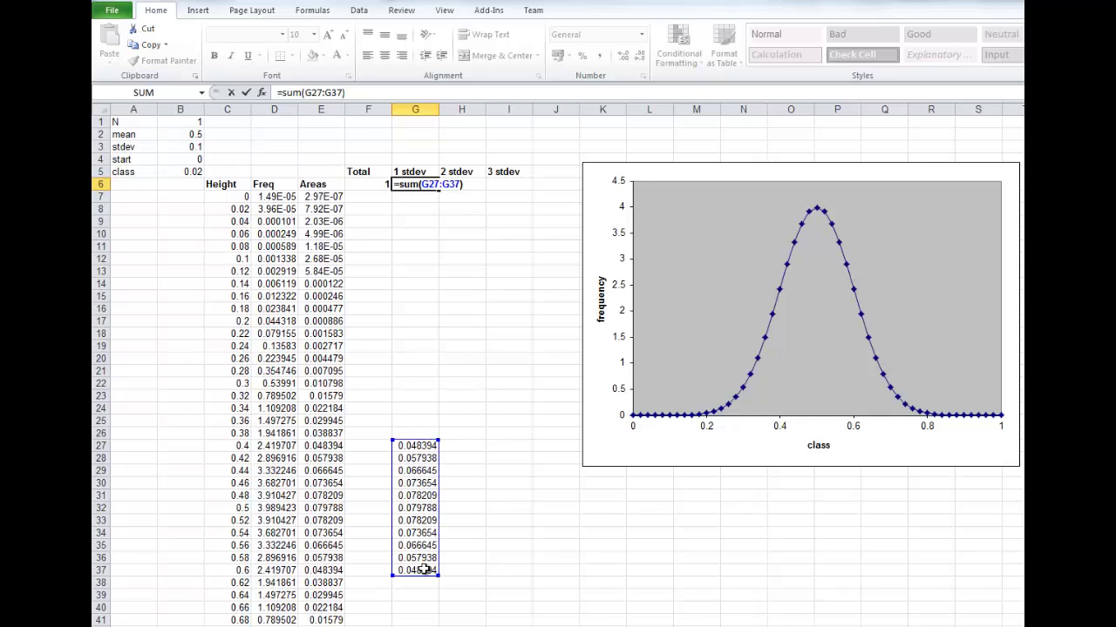
pyautogui.press('Return')
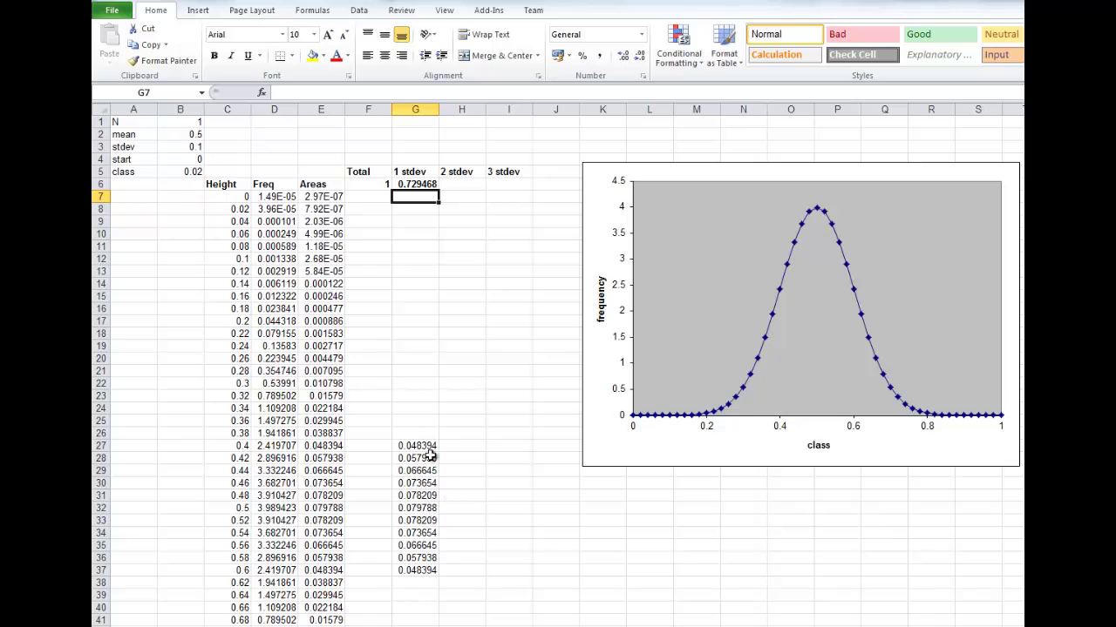
# Link H22 to =E22 and fill it down to H42 for heights 0.3 to 0.7.
pyautogui.click(455, 381)
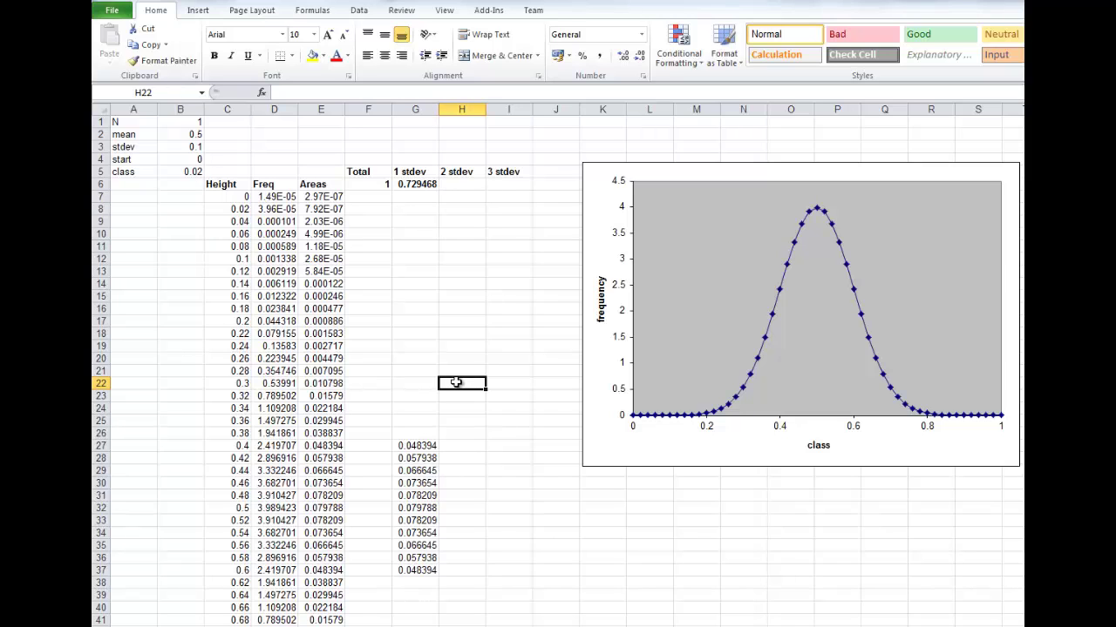
pyautogui.write('=')
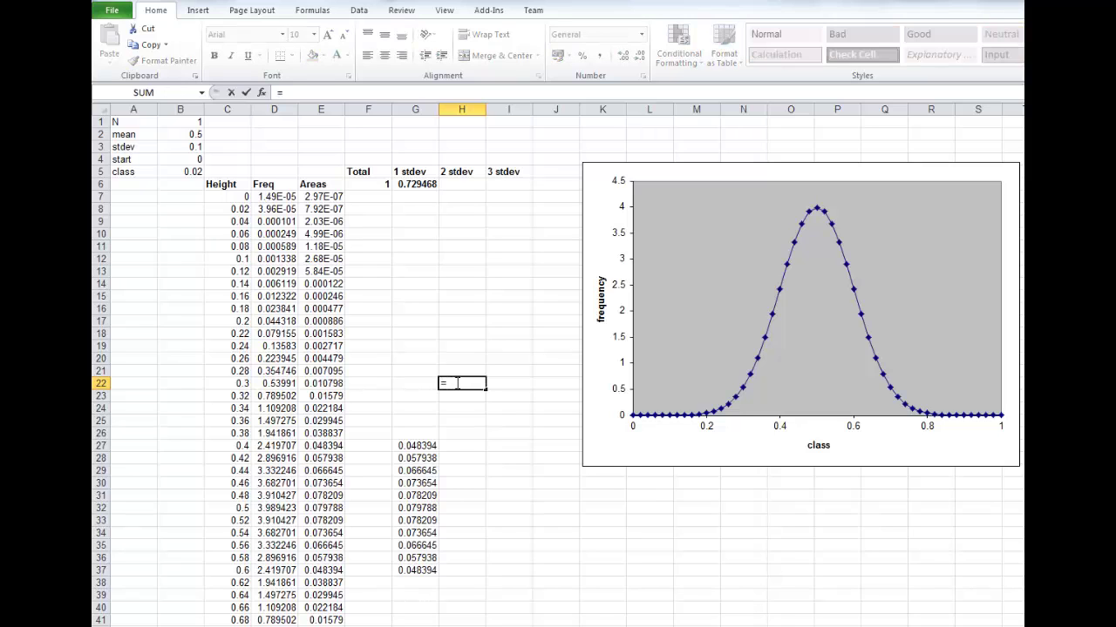
pyautogui.click(318, 383)
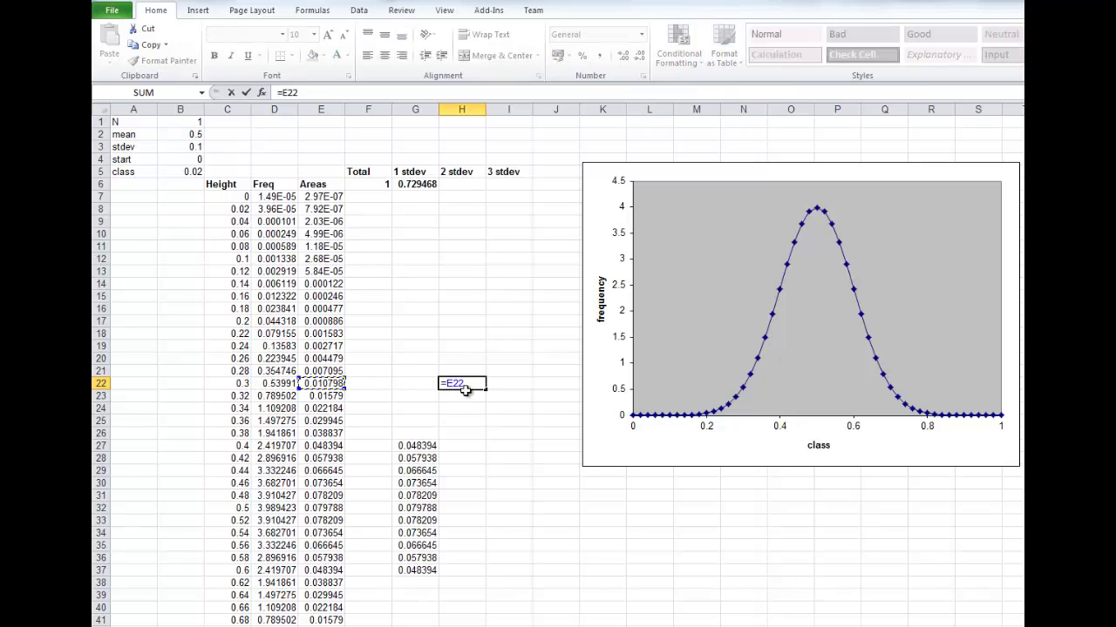
pyautogui.hotkey('ctrl', 'Return')
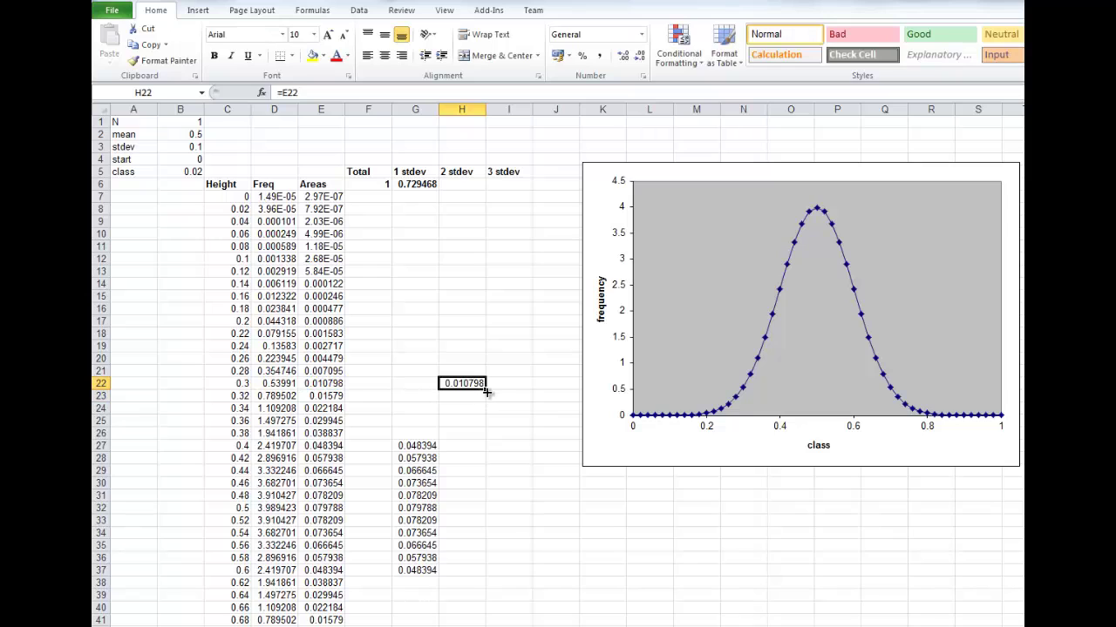
pyautogui.moveTo(486, 391); pyautogui.dragTo(486, 626)
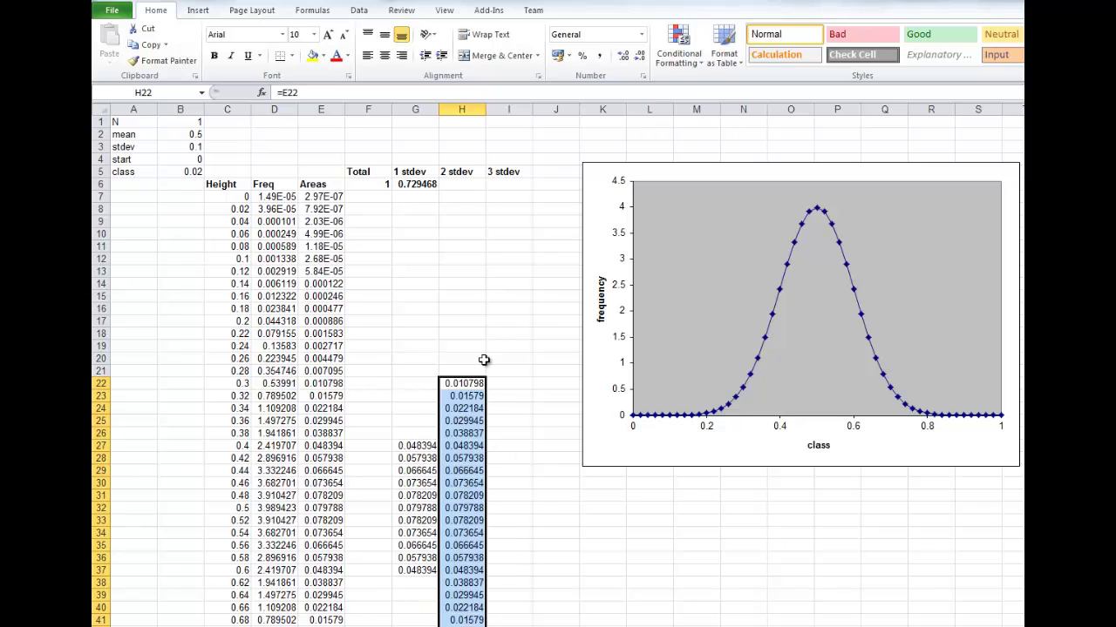
# Enter =SUM(H22:H42) in H6, giving 0.964579.
pyautogui.click(444, 186)
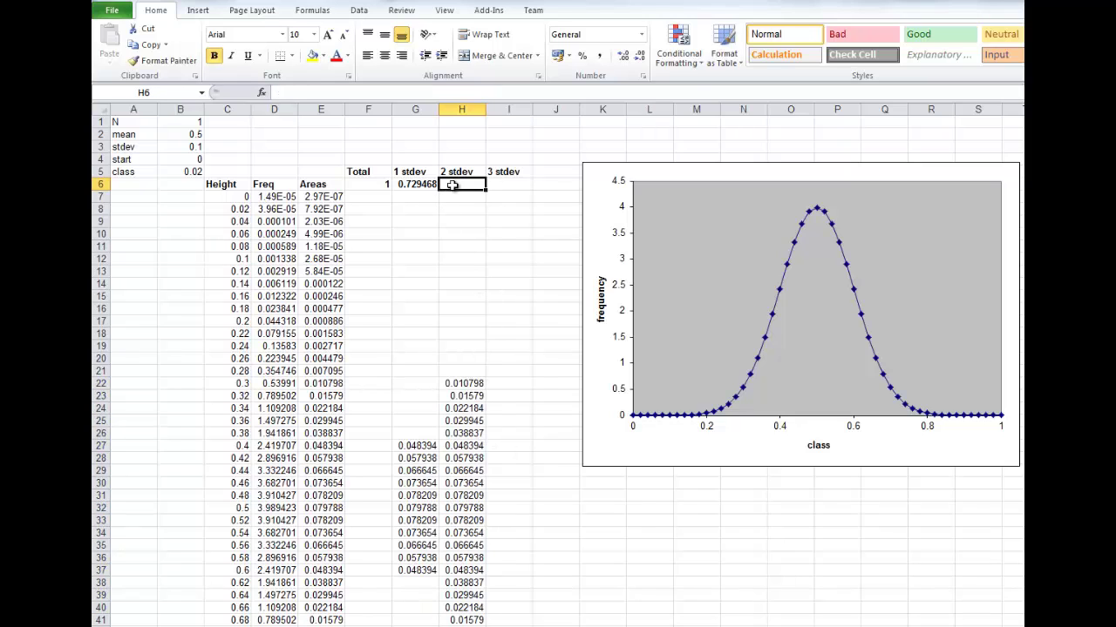
pyautogui.write('=')
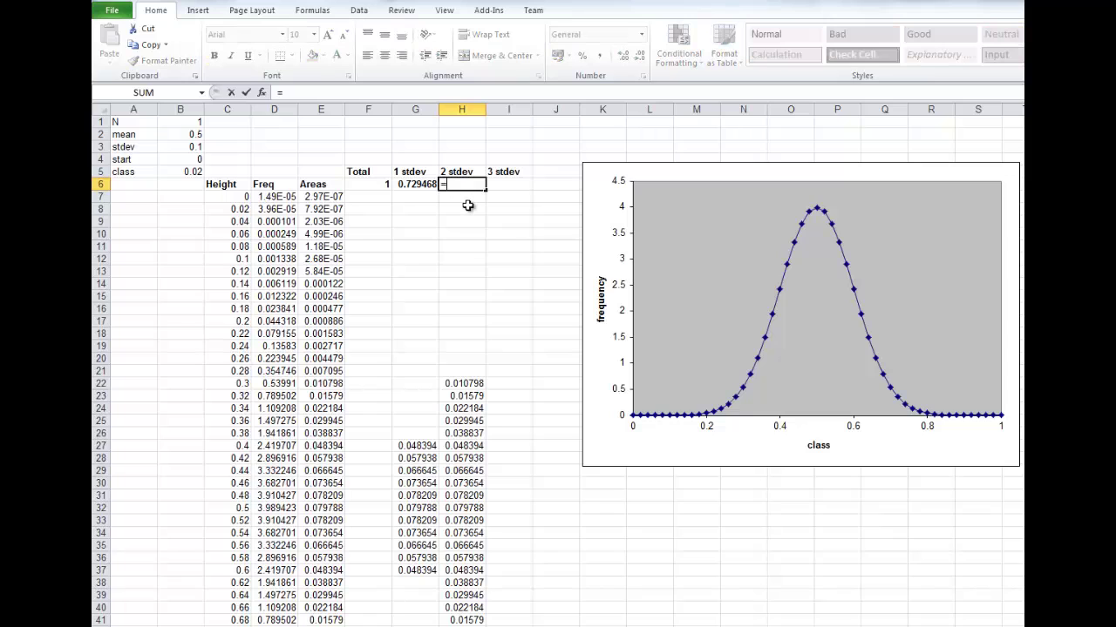
pyautogui.write('sum(')
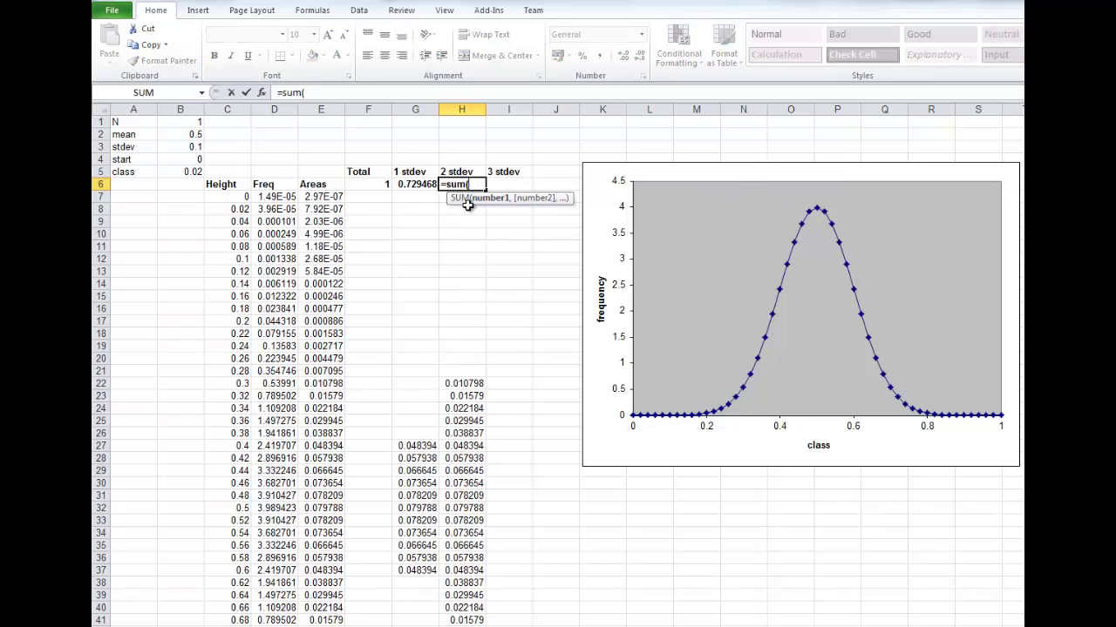
pyautogui.moveTo(470, 385); pyautogui.dragTo(475, 626)
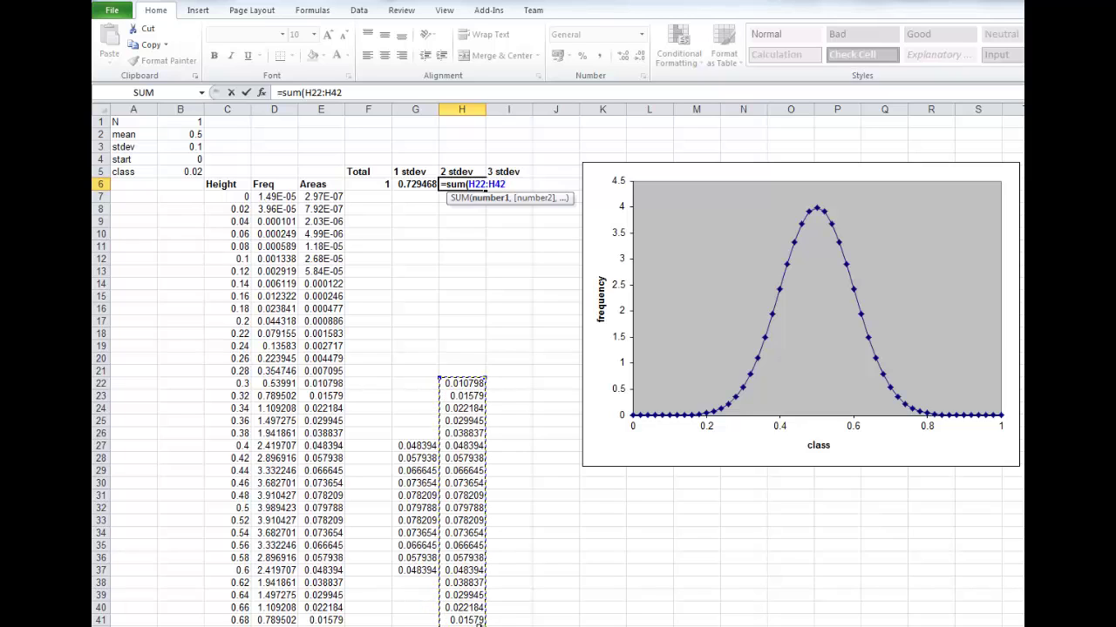
pyautogui.write(')')
pyautogui.press('Return')
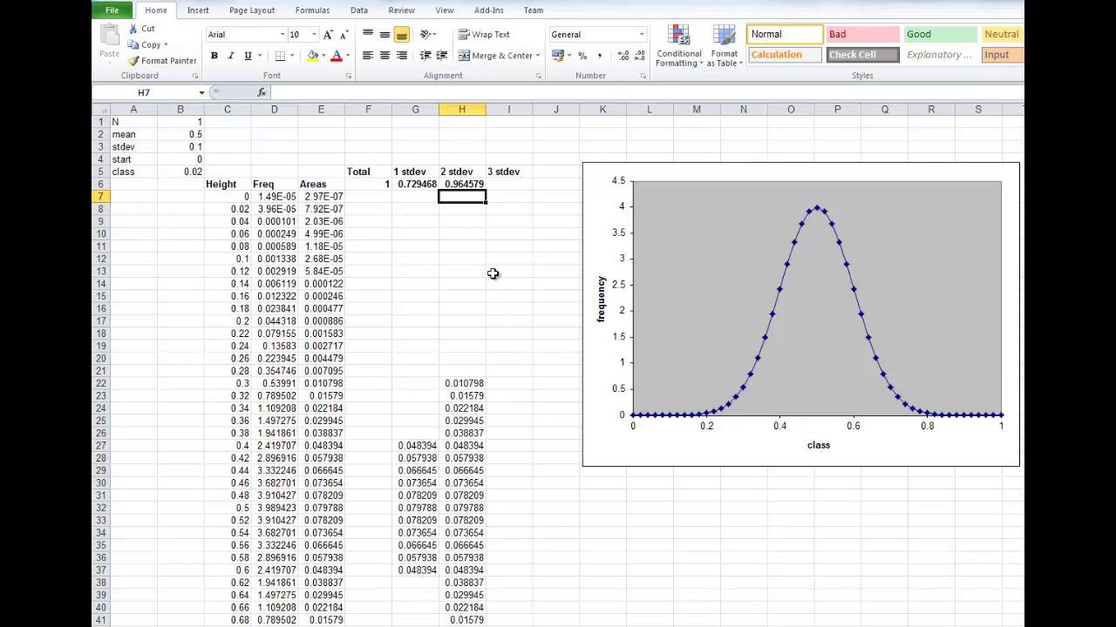
# Link I17 to =E17 and fill it down to I47 for heights 0.2 to 0.8.
pyautogui.click(499, 322)
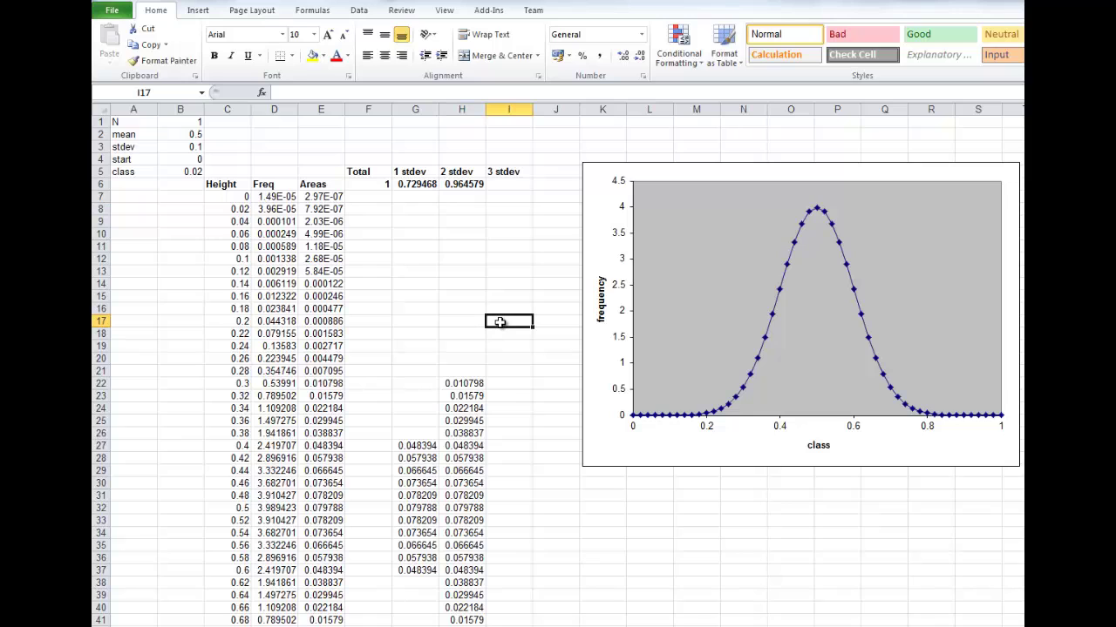
pyautogui.write('=')
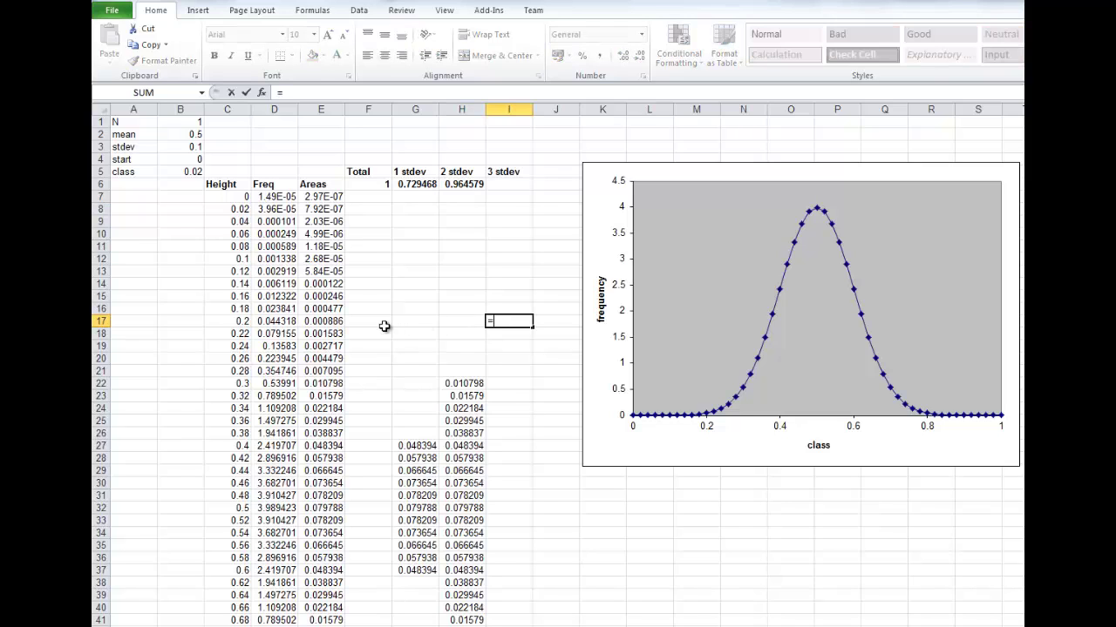
pyautogui.click(335, 321)
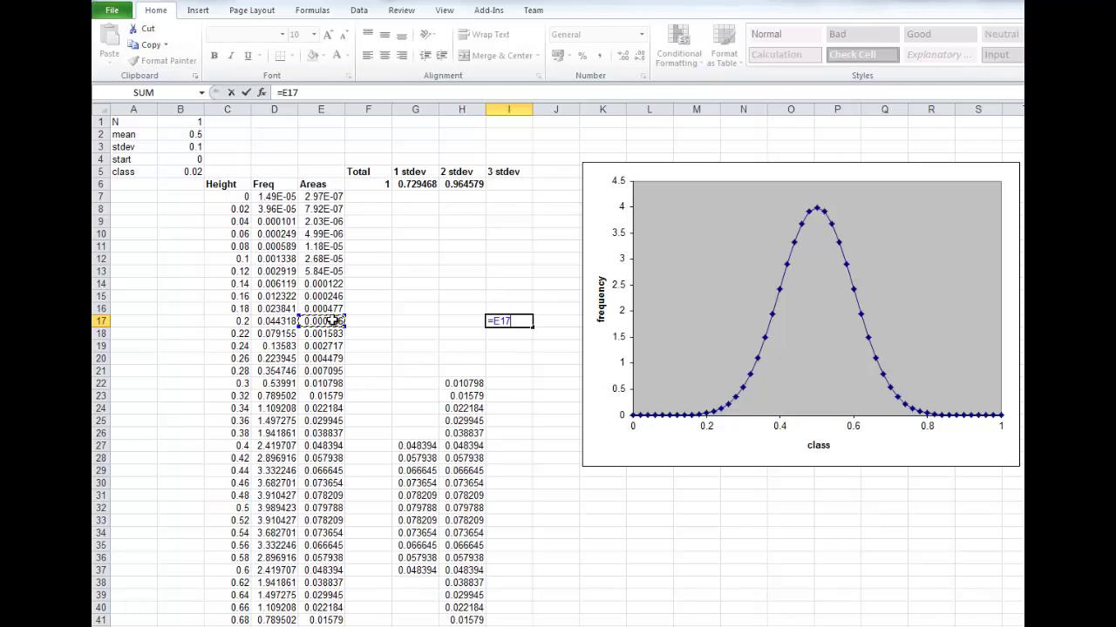
pyautogui.press('Return')
pyautogui.click(496, 321)
pyautogui.moveTo(533, 326); pyautogui.dragTo(537, 626)
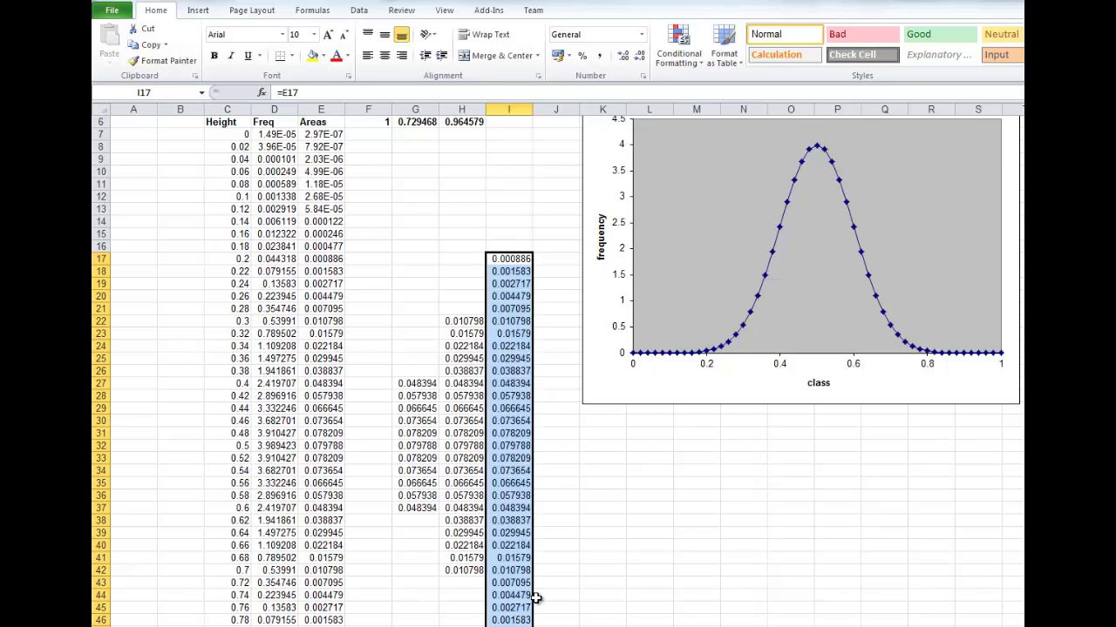
# Enter =SUM(I17:I47) in I6, giving 0.998098.
pyautogui.scroll(2, 535, 597)
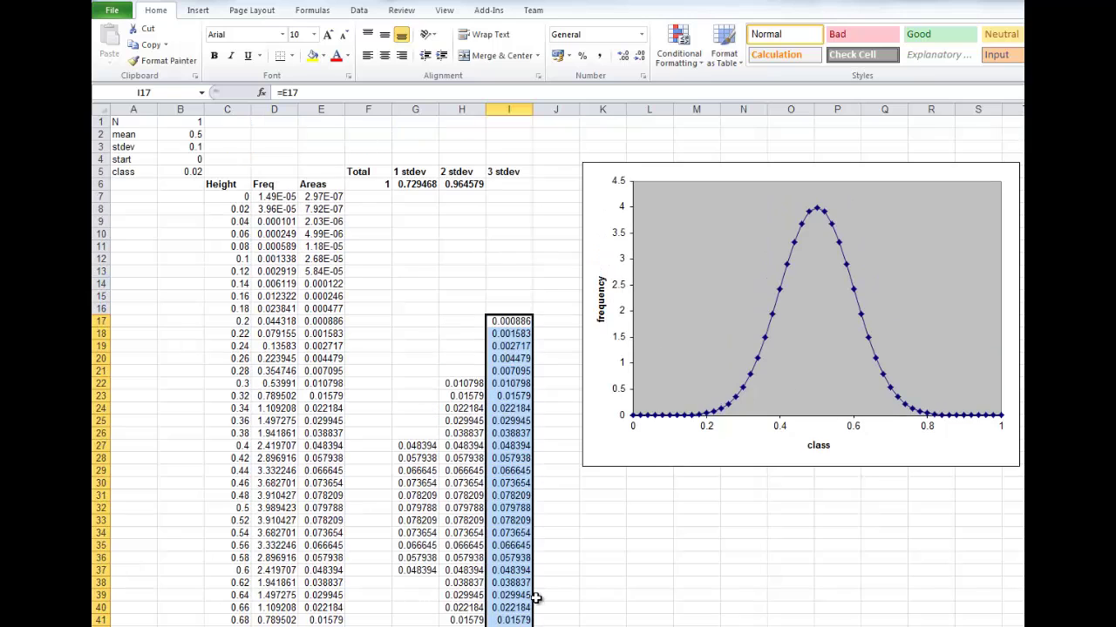
pyautogui.click(510, 184)
pyautogui.write('s')
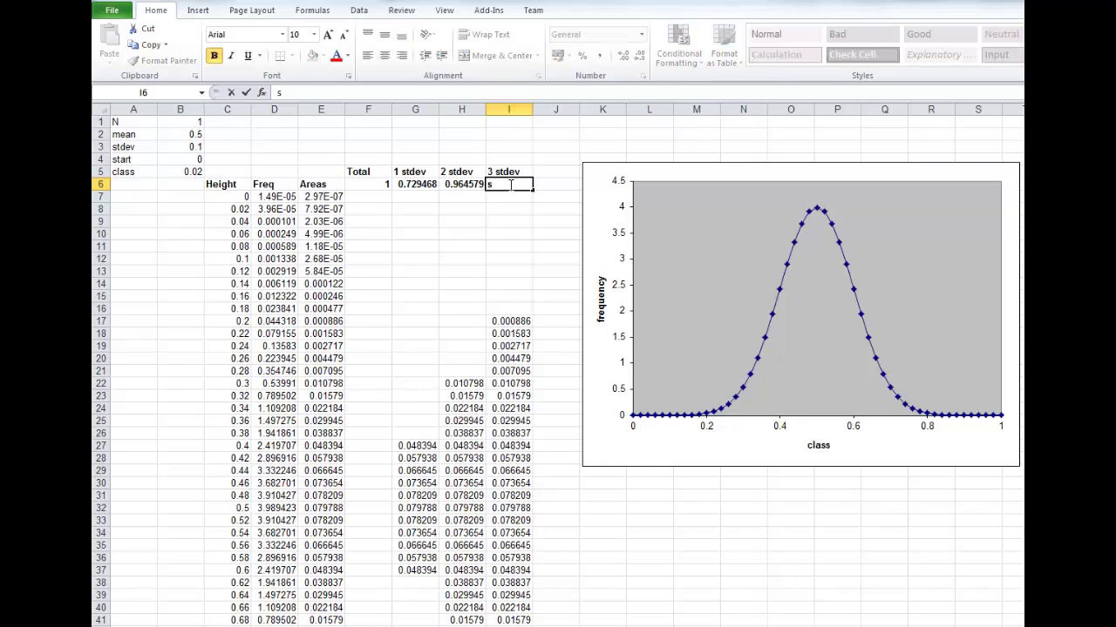
pyautogui.press('BackSpace')
pyautogui.write('=sum')
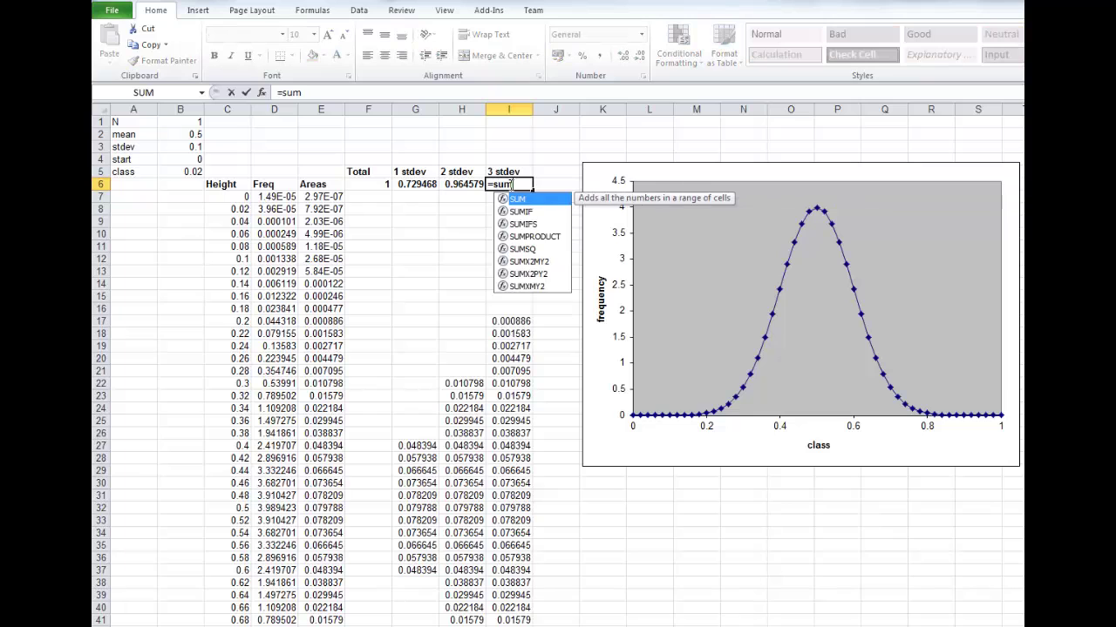
pyautogui.write('(')
pyautogui.moveTo(498, 323); pyautogui.dragTo(509, 626)
pyautogui.write(')')
pyautogui.press('Return')
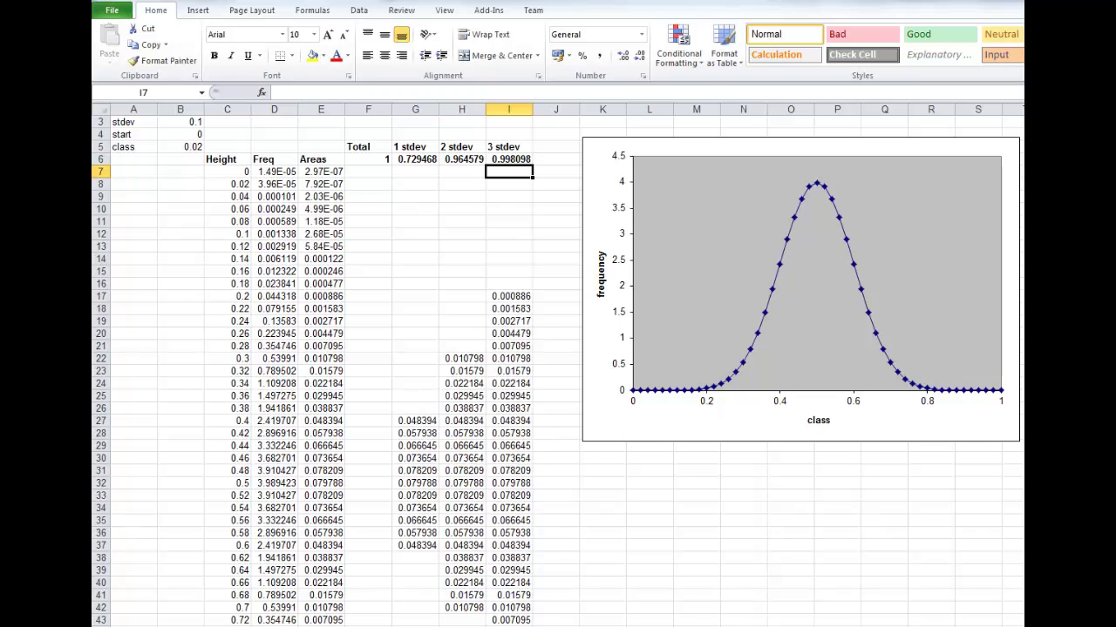
pyautogui.scroll(1, 393, 401)
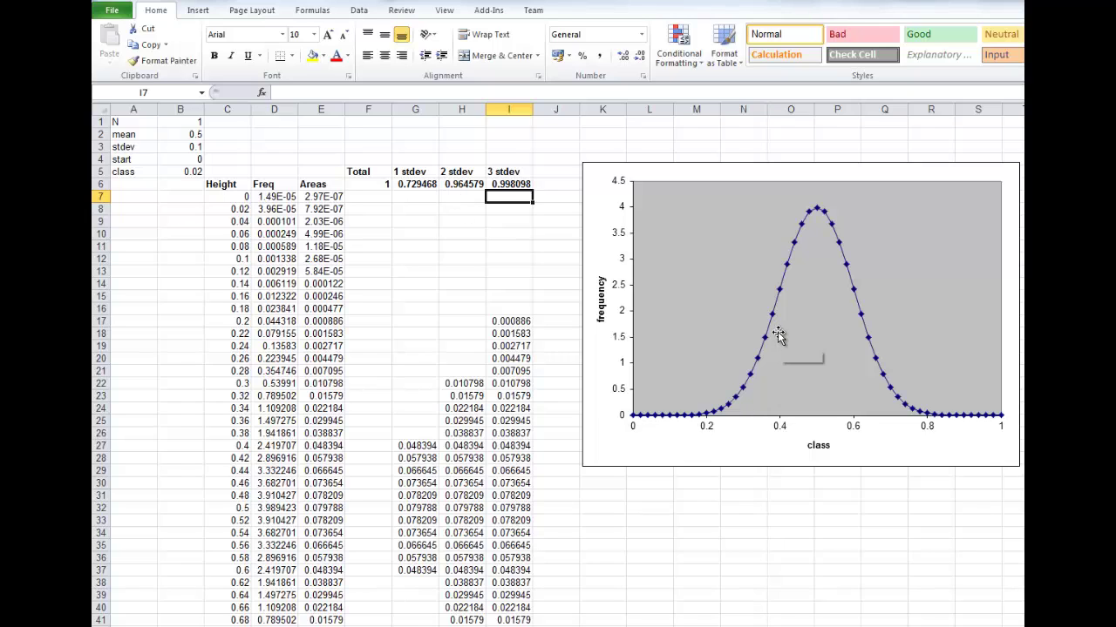
pyautogui.moveTo(772, 318)
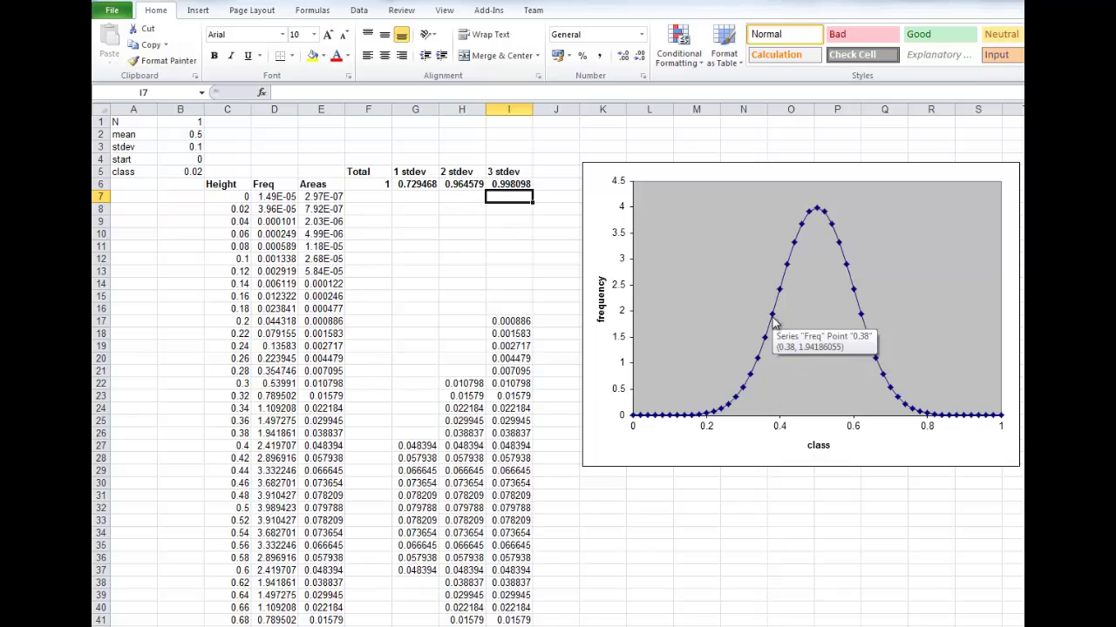